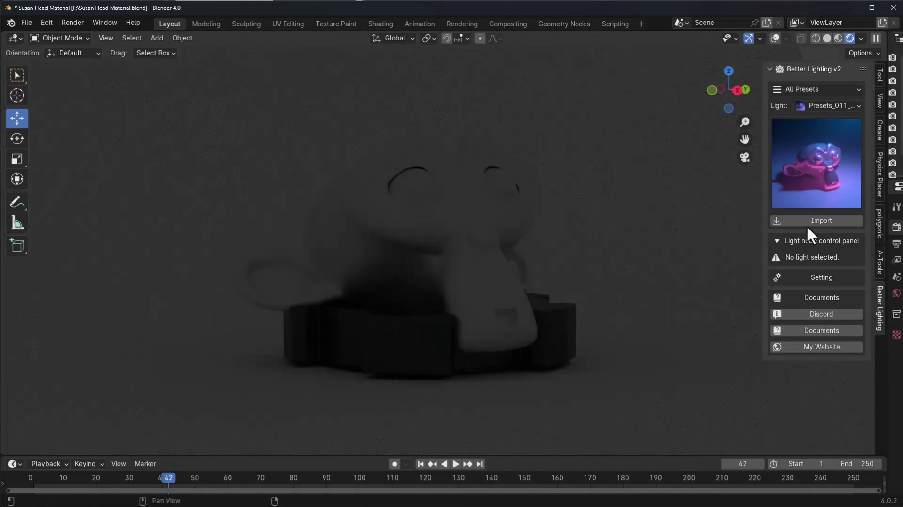
click(808, 221)
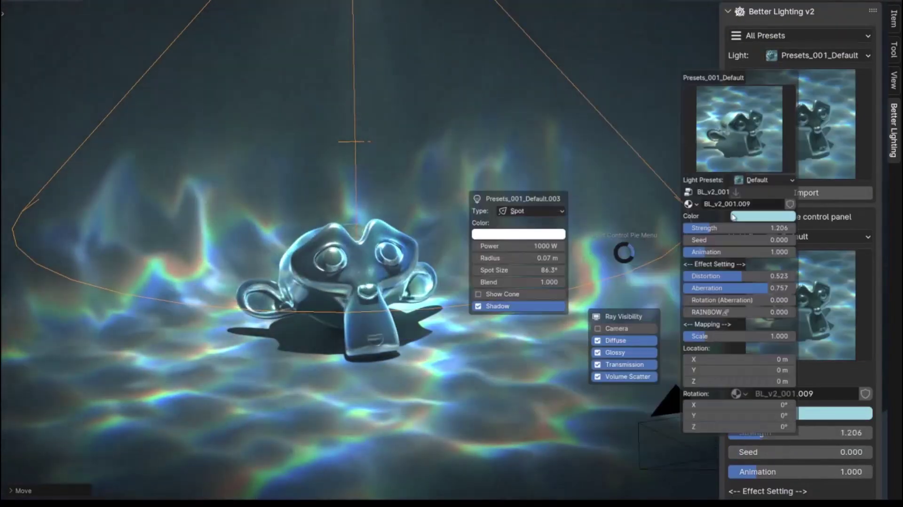
click(734, 217)
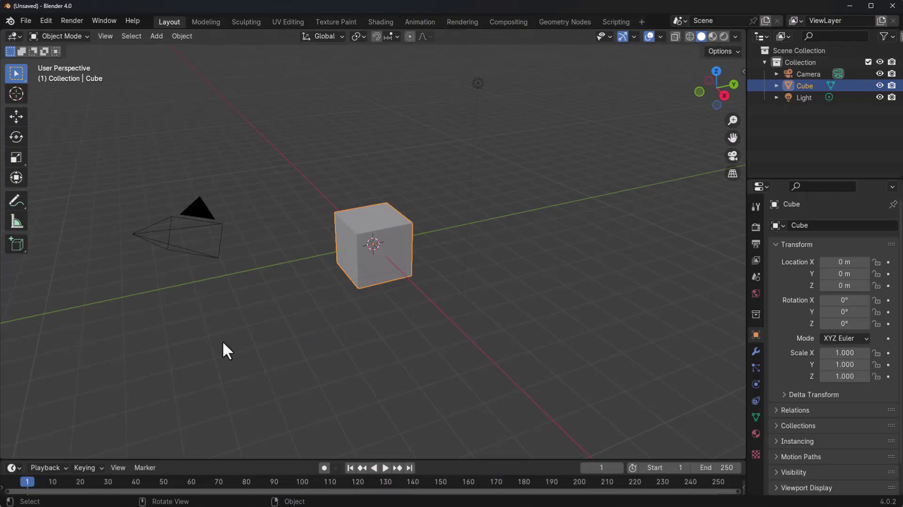
Enable the Better Lighting add-on in the preferences, save the preferences and close them.
click(45, 20)
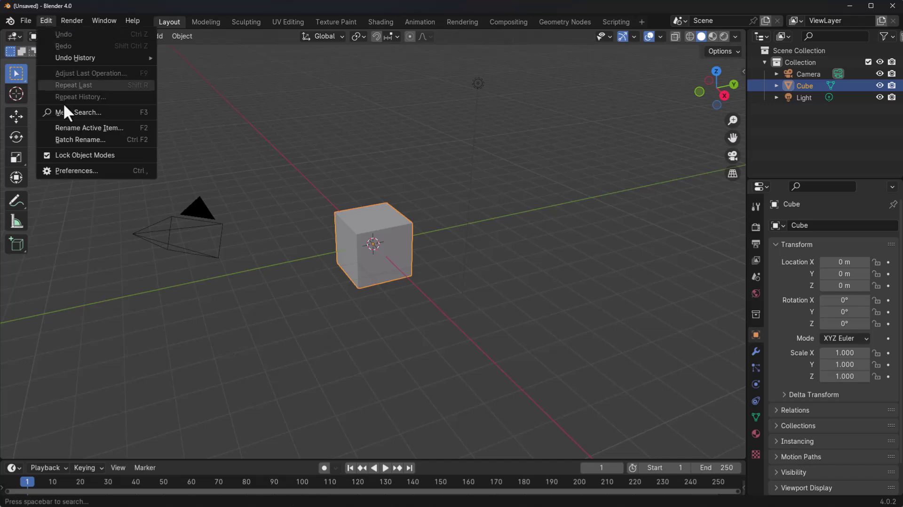
click(74, 169)
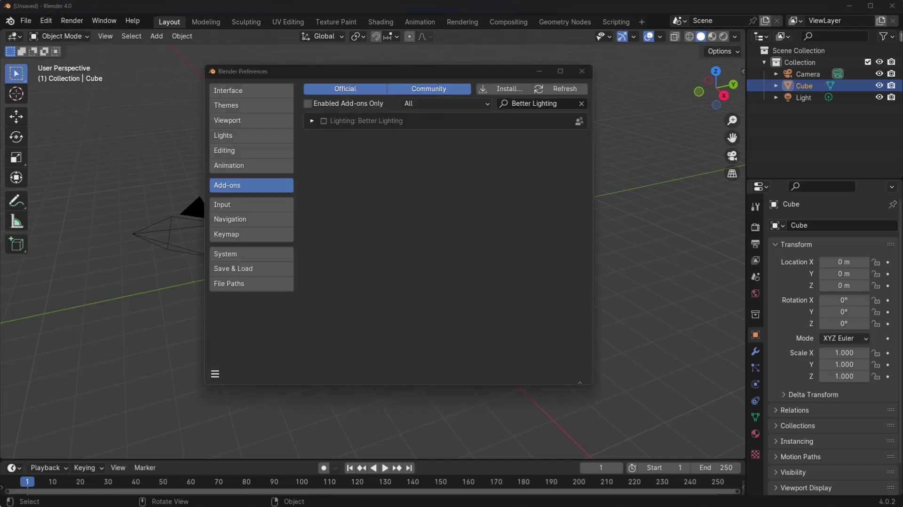
click(324, 121)
click(312, 121)
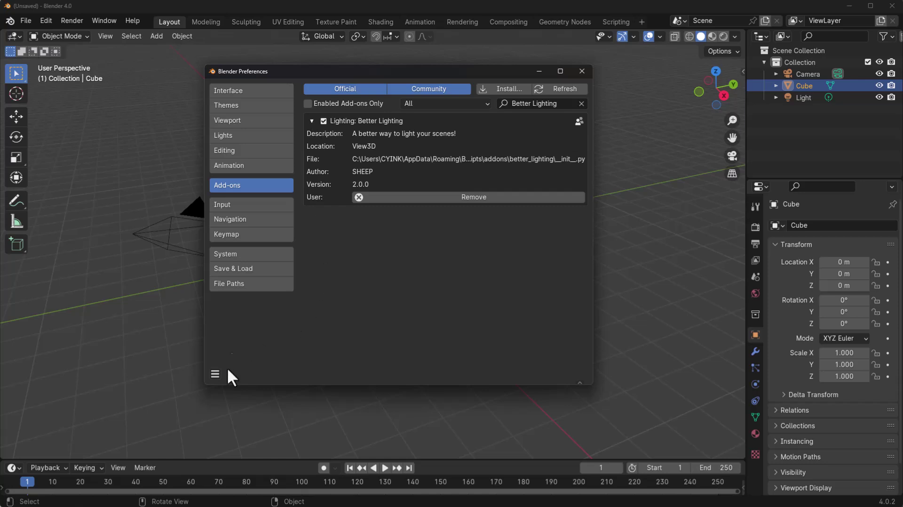
click(215, 373)
click(247, 337)
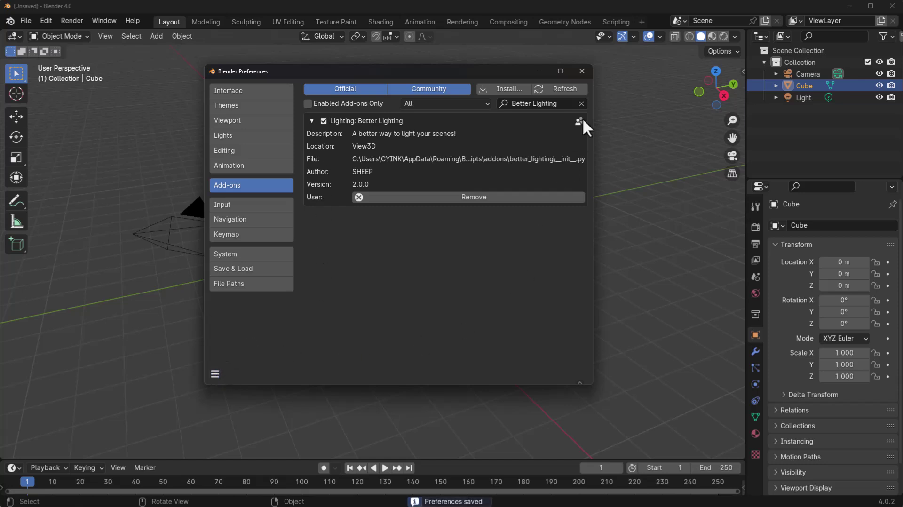
click(581, 71)
Show the Better Lighting controls in the 3D viewport and look through the available light presets.
key(n)
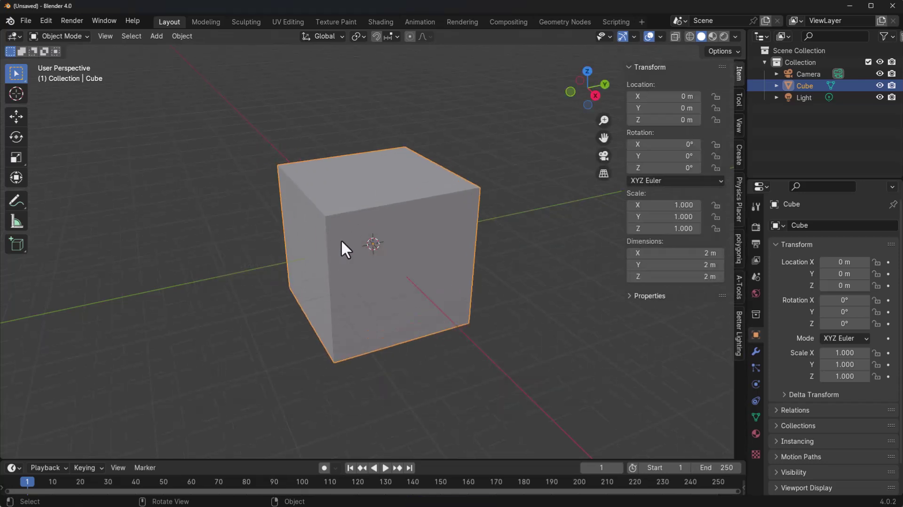
click(738, 329)
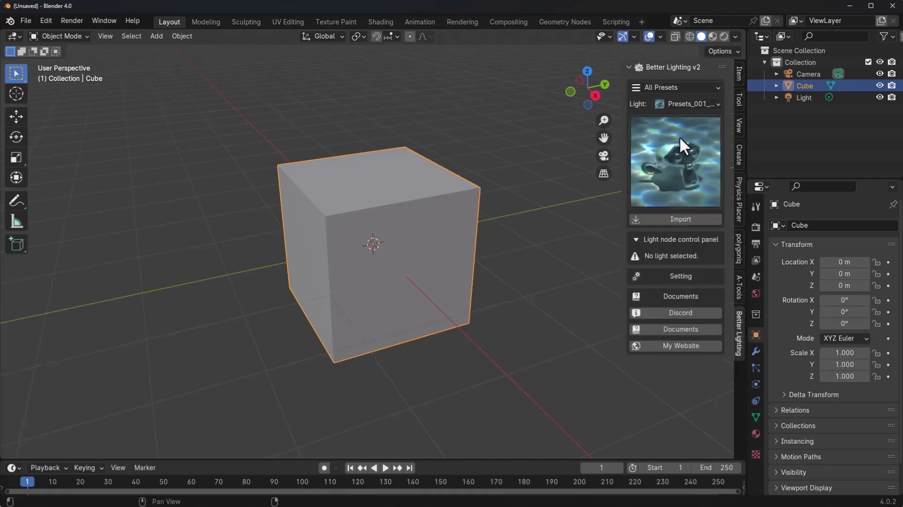
click(685, 149)
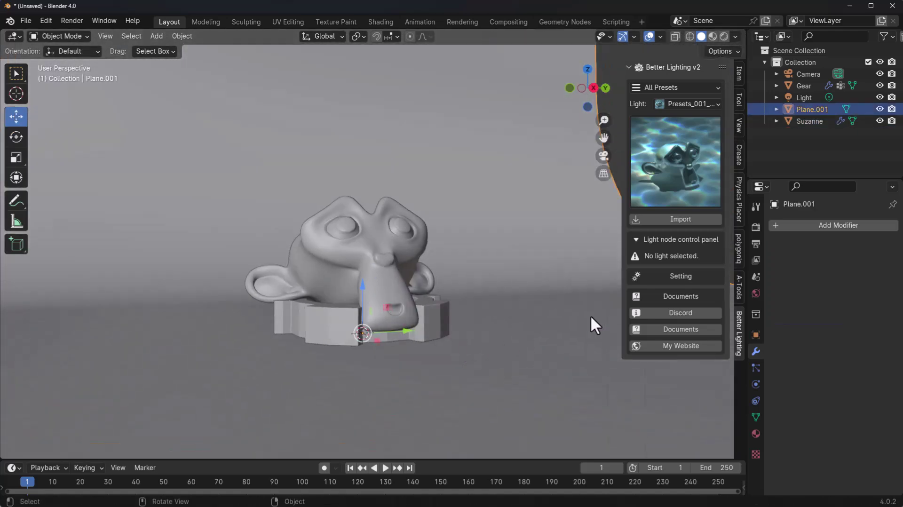
click(682, 104)
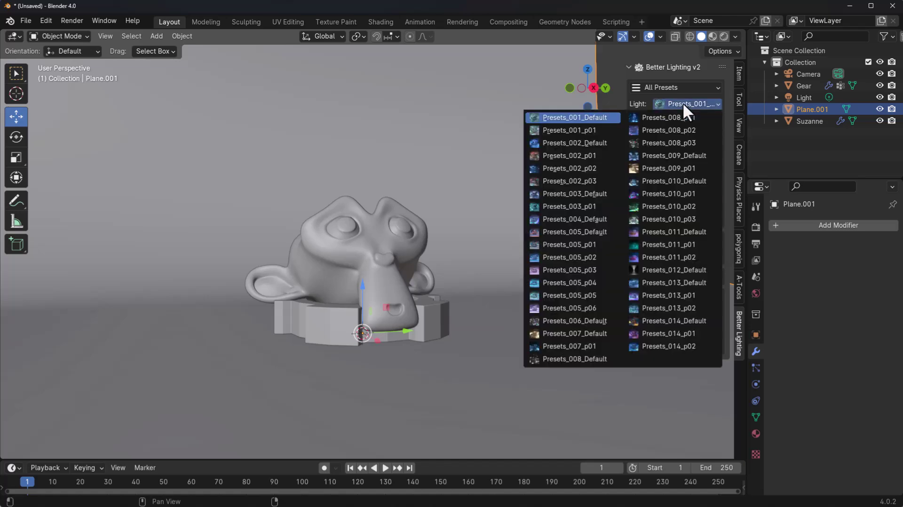
click(680, 103)
click(680, 103)
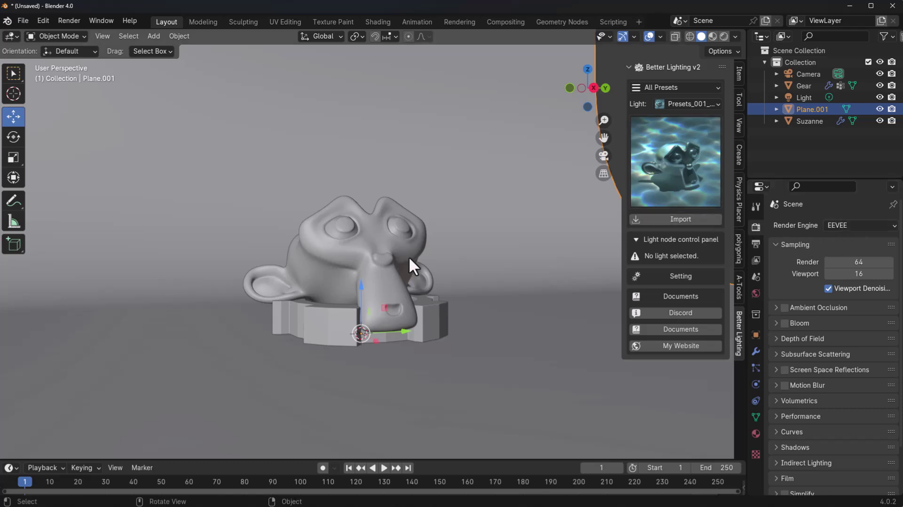
Set the scene's render engine to Cycles.
mouse_move(408, 256)
middle_down()
mouse_move(391, 280)
mouse_move(379, 279)
mouse_move(417, 272)
mouse_move(396, 270)
middle_up()
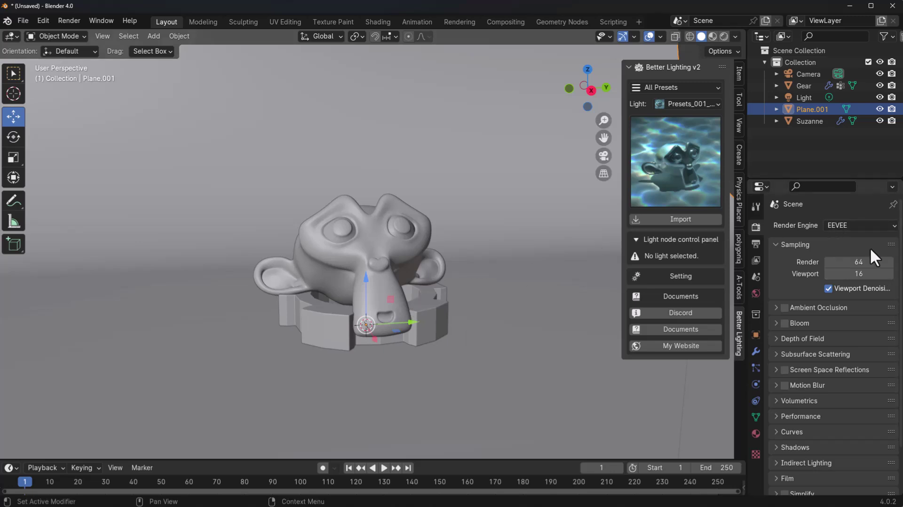
click(856, 226)
click(855, 262)
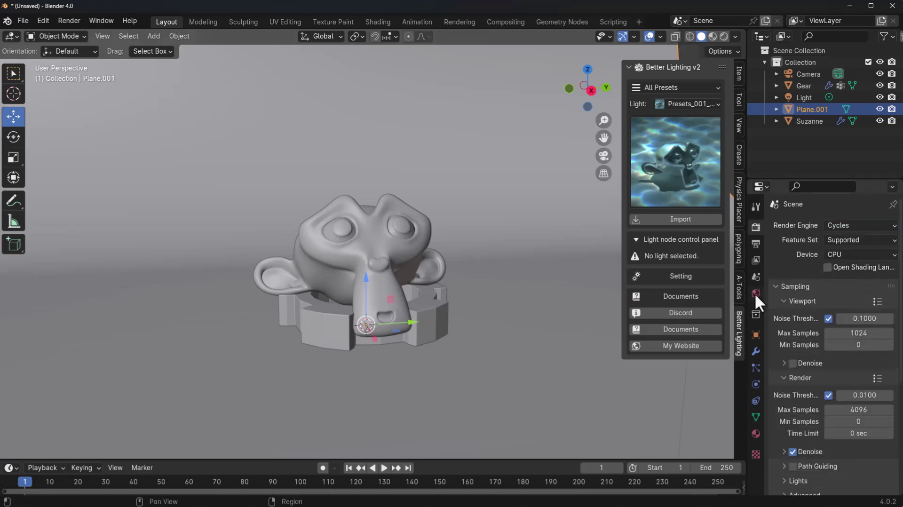
Import the Presets_003_p01 light and place it above the monkey head, moving it about -0.66 m in Z.
click(664, 174)
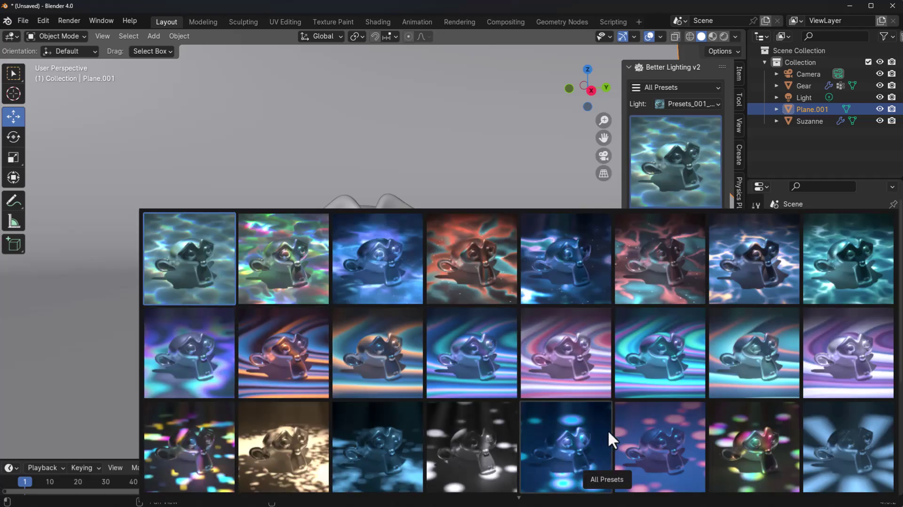
click(844, 261)
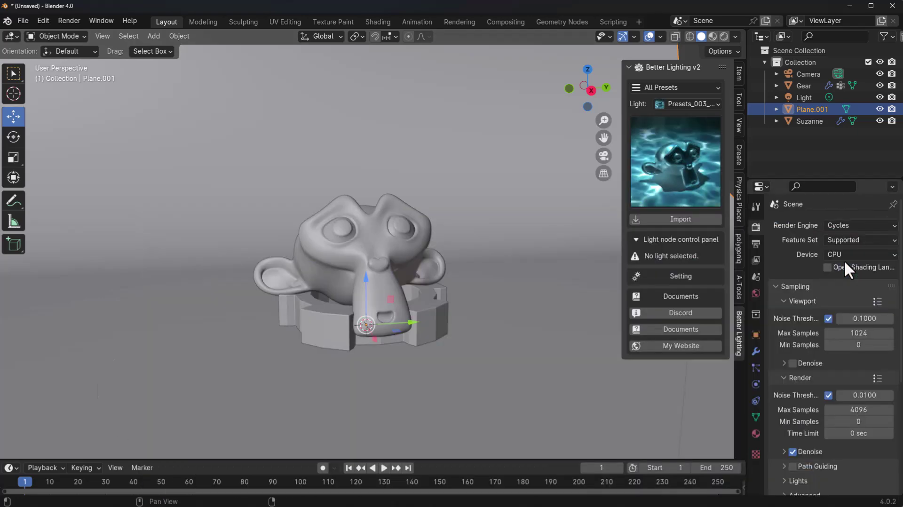
click(658, 219)
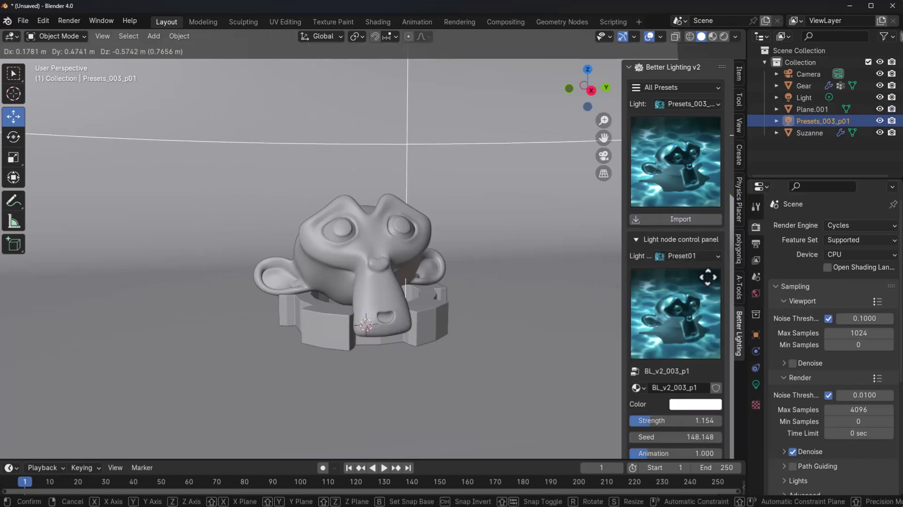
click(660, 285)
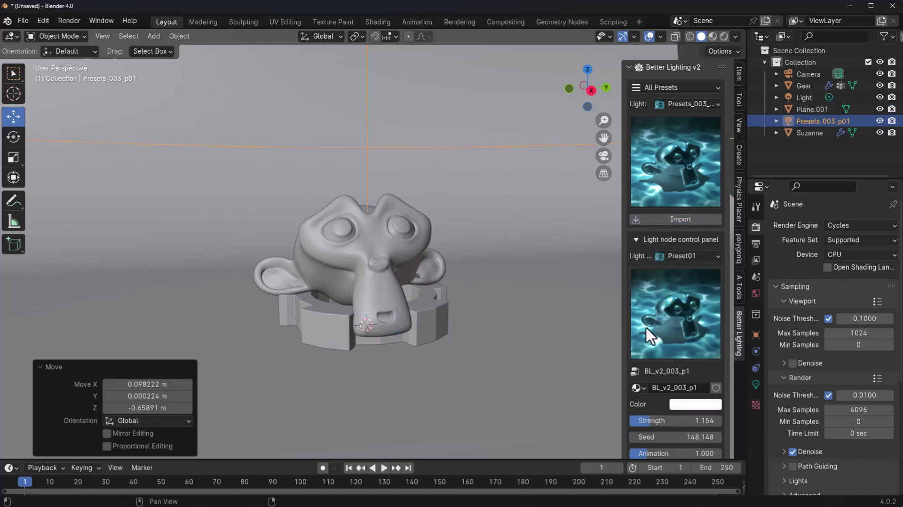
Switch the viewport to rendered shading and set the Cycles device to GPU Compute.
click(723, 36)
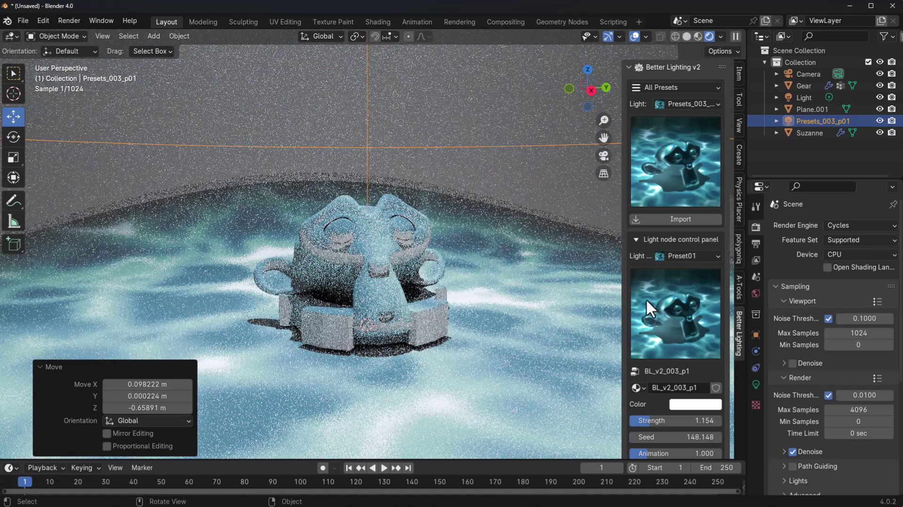
click(839, 253)
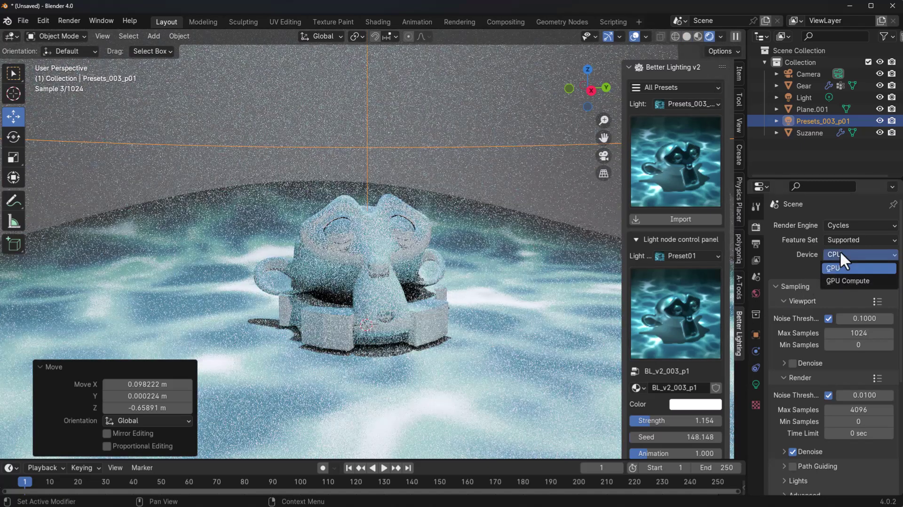
click(840, 281)
Examine the Presets_003_p01 light's caustics around the monkey head and play the animation, stopping it after the preview.
scroll(382, 285, down, 8)
middle_drag(382, 285, 354, 292)
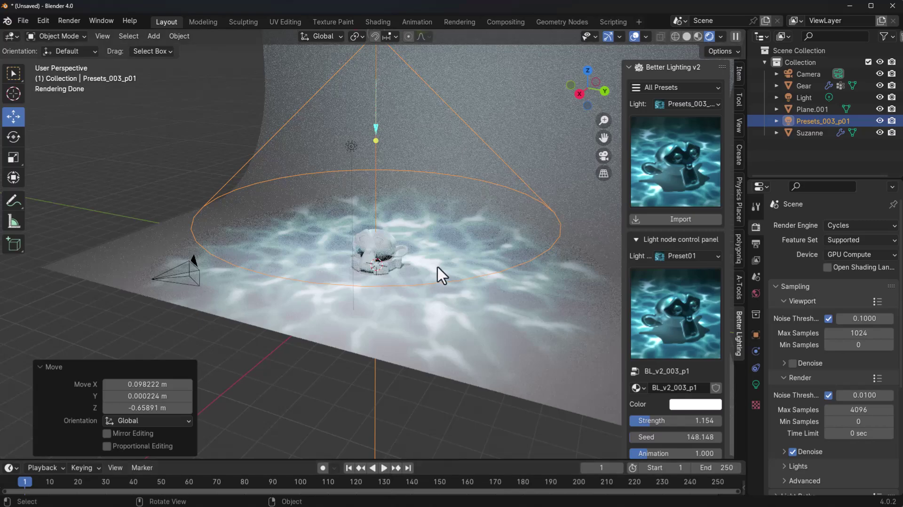
scroll(404, 282, up, 5)
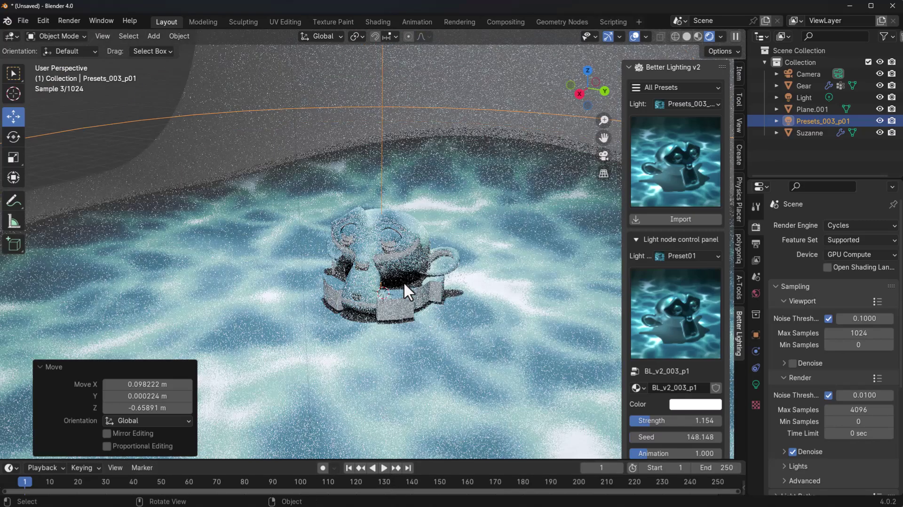
middle_drag(399, 286, 441, 287)
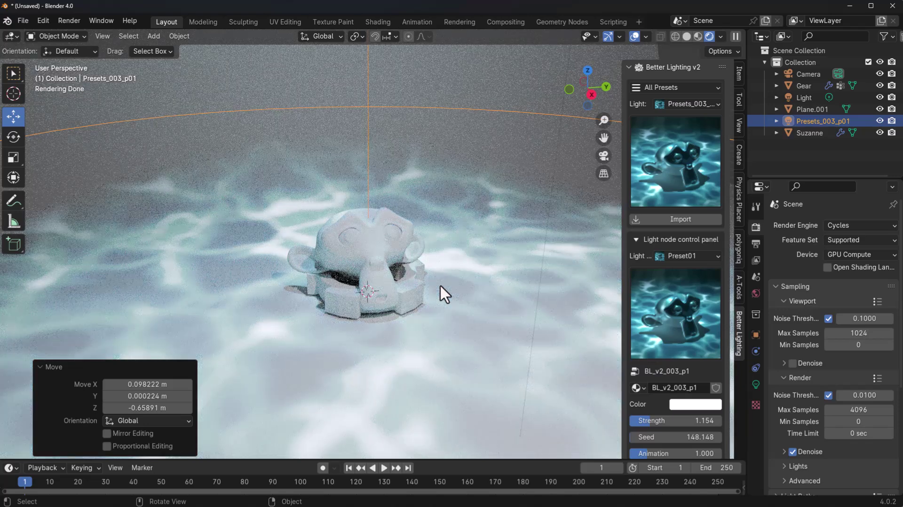
key(space)
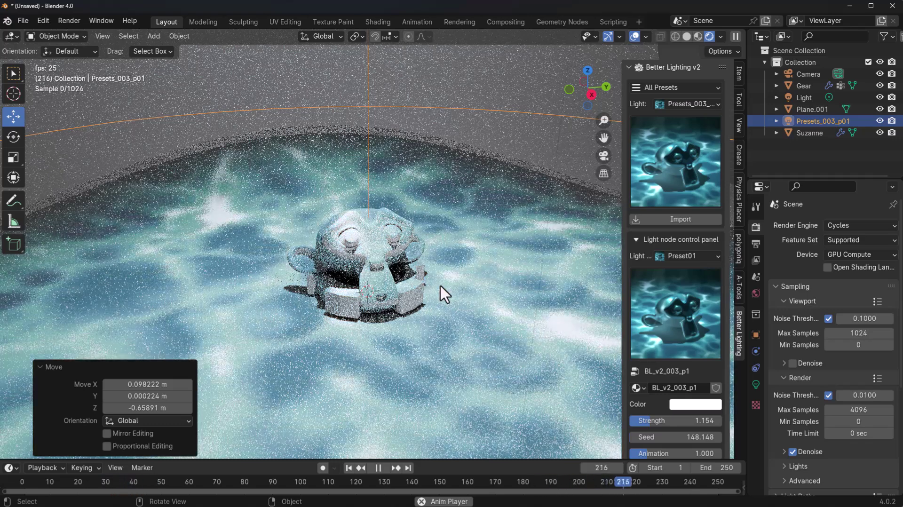
key(space)
Set the Presets_003_p01 light's strength to about 0.219, its seed to about 3986.5 and its animation to about 3.273.
scroll(712, 368, down, 5)
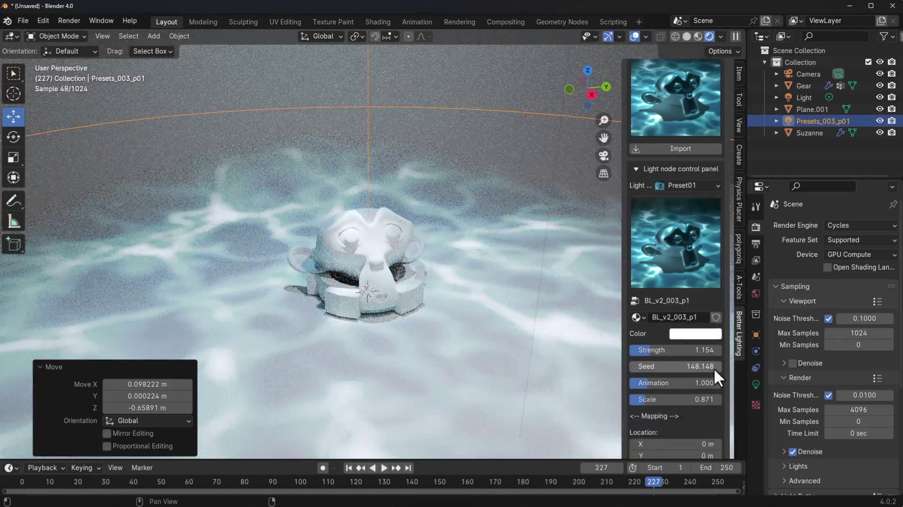
drag(644, 360, 681, 360)
drag(652, 327, 664, 344)
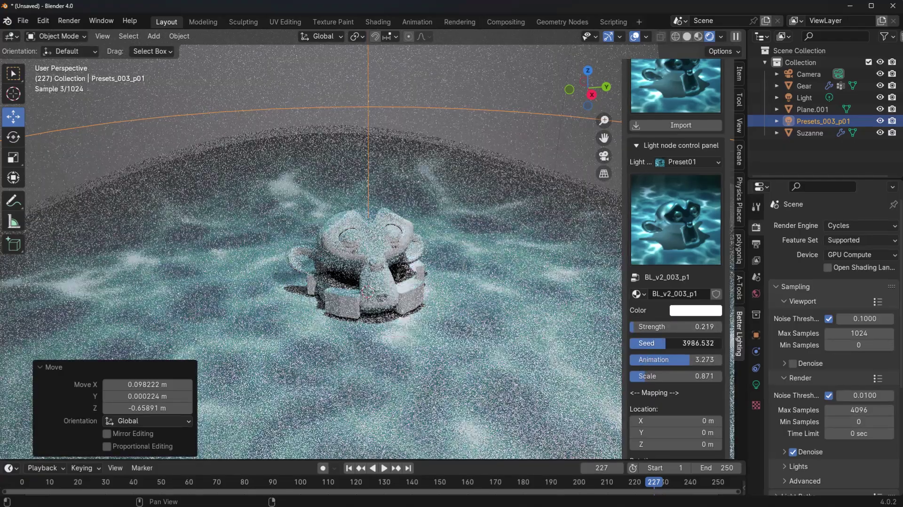
Play the animation from the first frame while setting the Presets_008_Default light's color to red, hue 0.002 and saturation 0.984.
click(349, 467)
key(space)
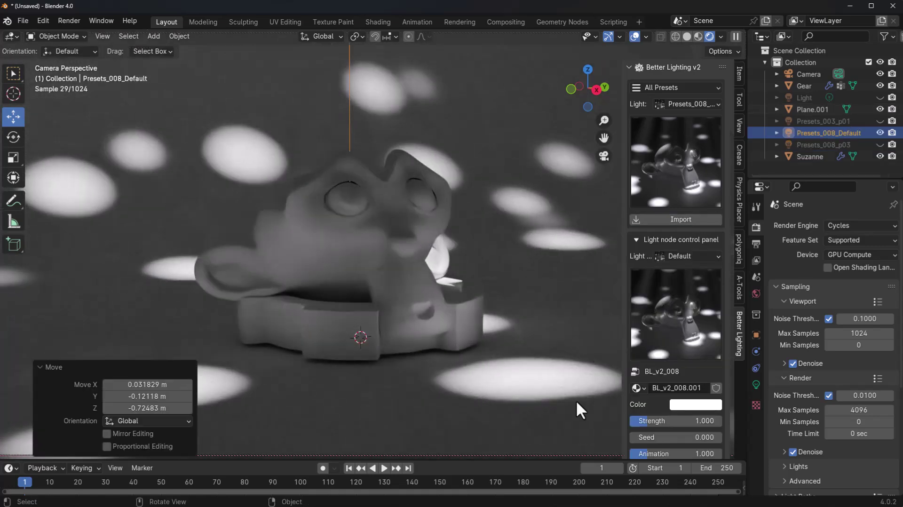
scroll(652, 455, down, 2)
click(695, 358)
drag(732, 224, 728, 271)
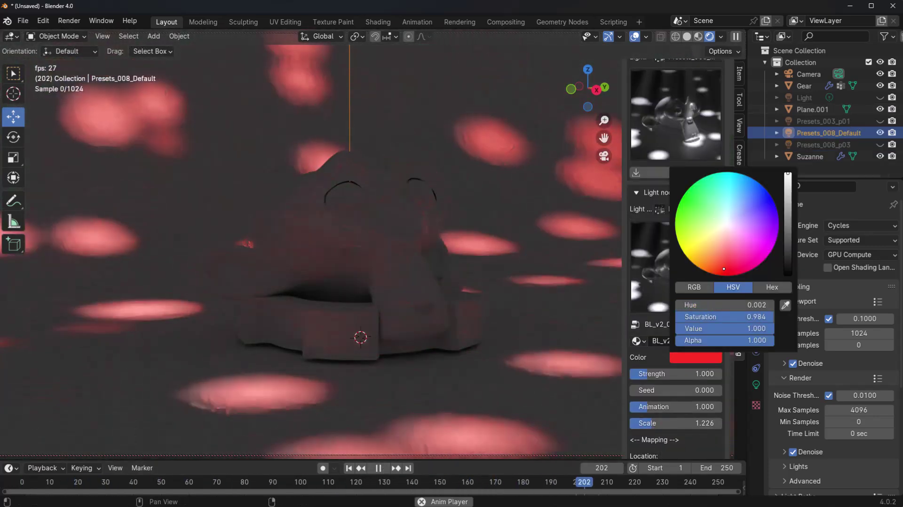
key(space)
Change the Presets_008_Default light's color to a green hue.
click(694, 358)
drag(741, 235, 688, 201)
mouse_move(433, 336)
middle_down()
mouse_move(394, 349)
mouse_move(446, 388)
mouse_move(430, 334)
middle_up()
scroll(684, 139, up, 4)
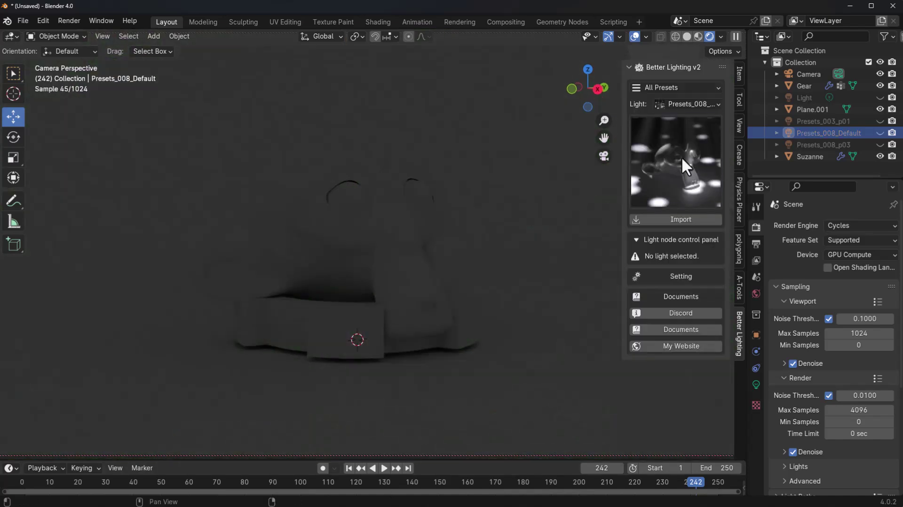
Choose the Presets_014_p01 light from the preset gallery and import it above the monkey head.
click(681, 156)
click(687, 104)
click(665, 185)
click(682, 176)
mouse_move(290, 476)
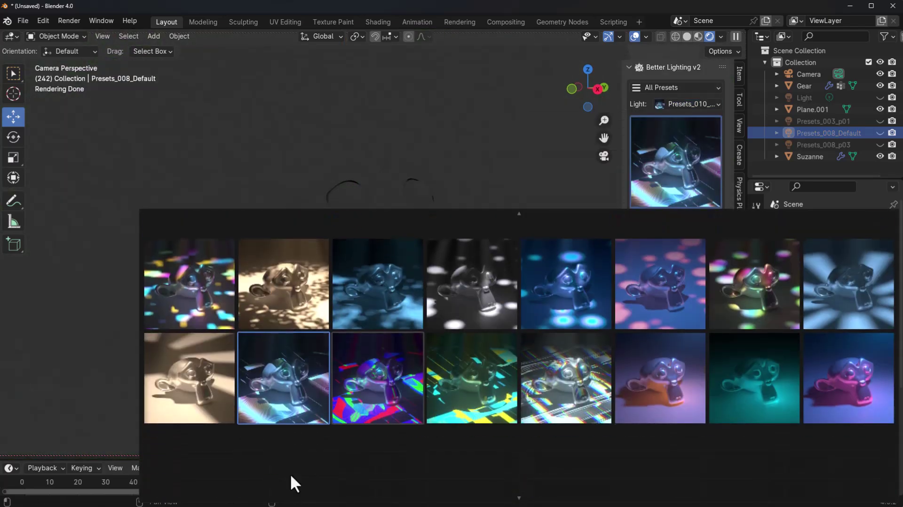
click(666, 475)
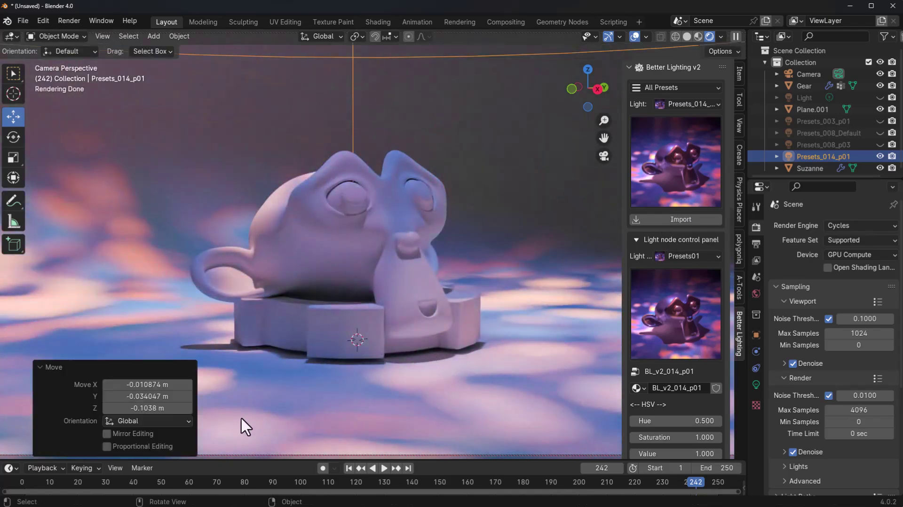
Choose the Presets_011_Default light from the preset gallery and import it above the monkey head.
click(674, 170)
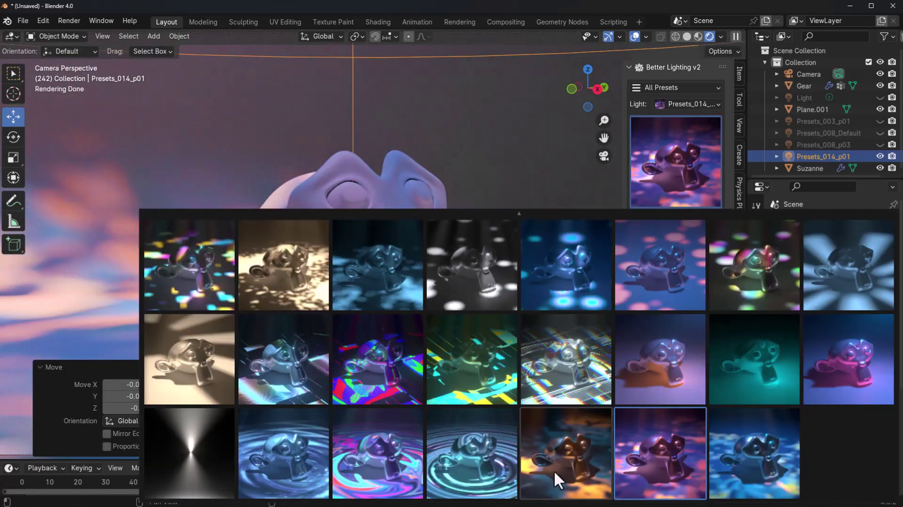
click(675, 371)
click(672, 219)
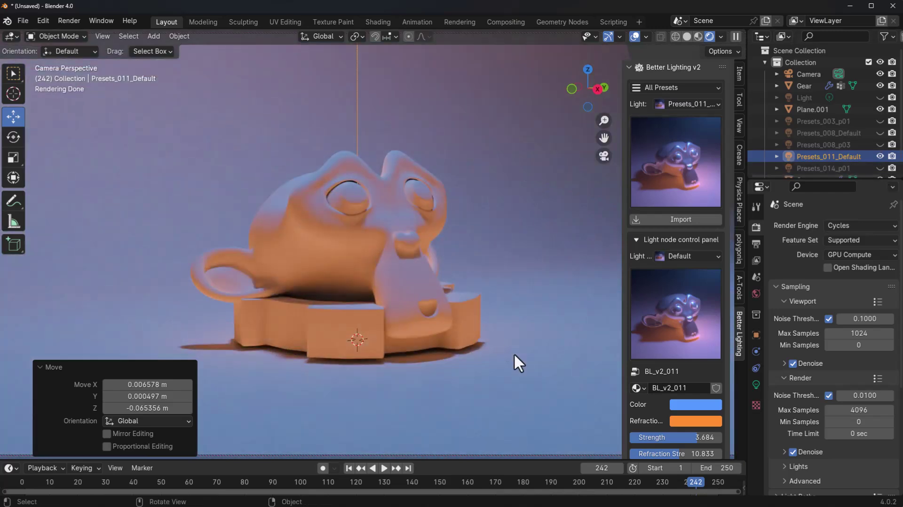
Change both the main color and the refraction color of the Presets_011_Default light.
click(687, 406)
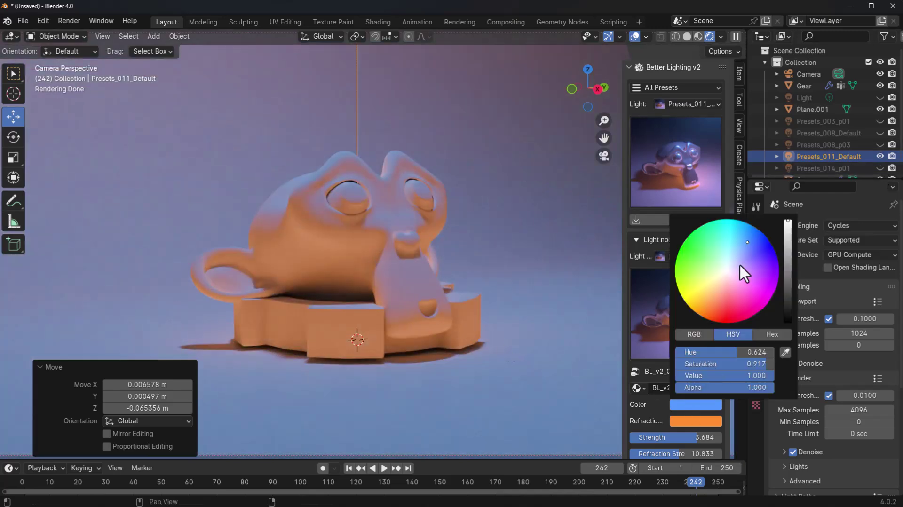
click(720, 244)
click(689, 421)
mouse_move(707, 325)
mouse_down()
mouse_move(752, 315)
mouse_move(715, 301)
mouse_move(745, 265)
mouse_up()
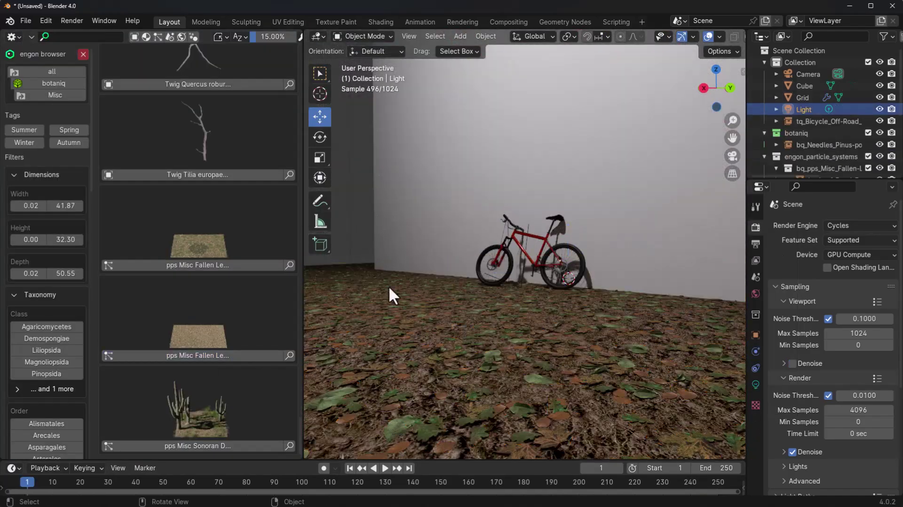
Spawn the Twig Populus tremula asset, scale it, and position it on the leaf-covered ground beside the bicycle.
scroll(419, 291, up, 5)
scroll(470, 339, down, 5)
scroll(208, 329, up, 8)
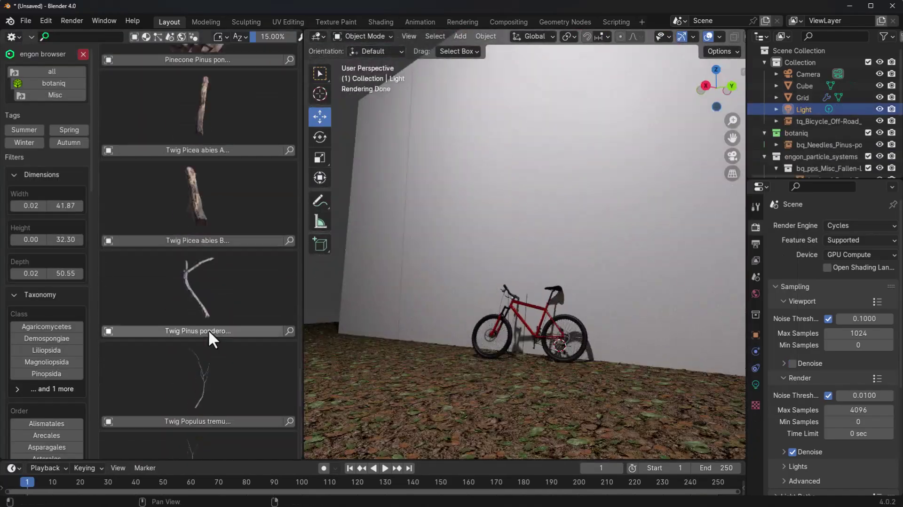
click(207, 421)
middle_drag(470, 329, 503, 338)
drag(502, 337, 588, 364)
scroll(587, 355, up, 3)
key(s)
click(514, 359)
drag(506, 353, 572, 351)
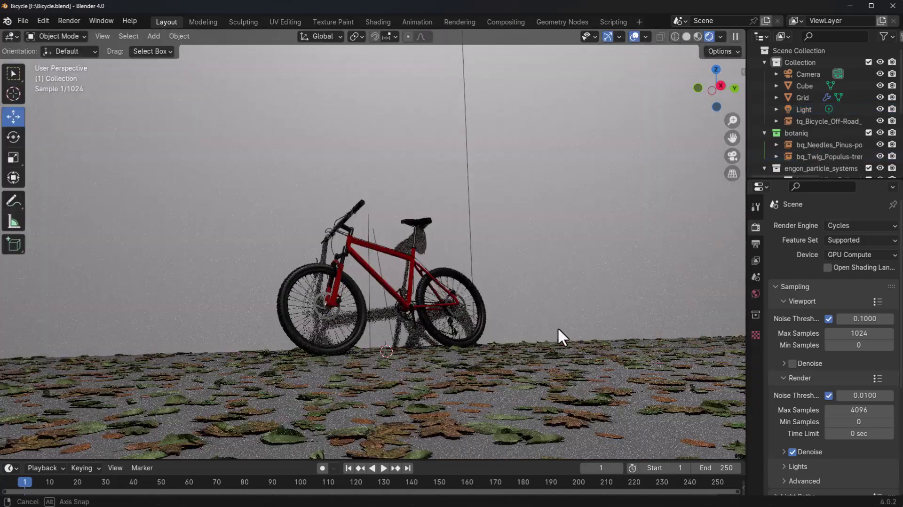
middle_drag(557, 327, 500, 331)
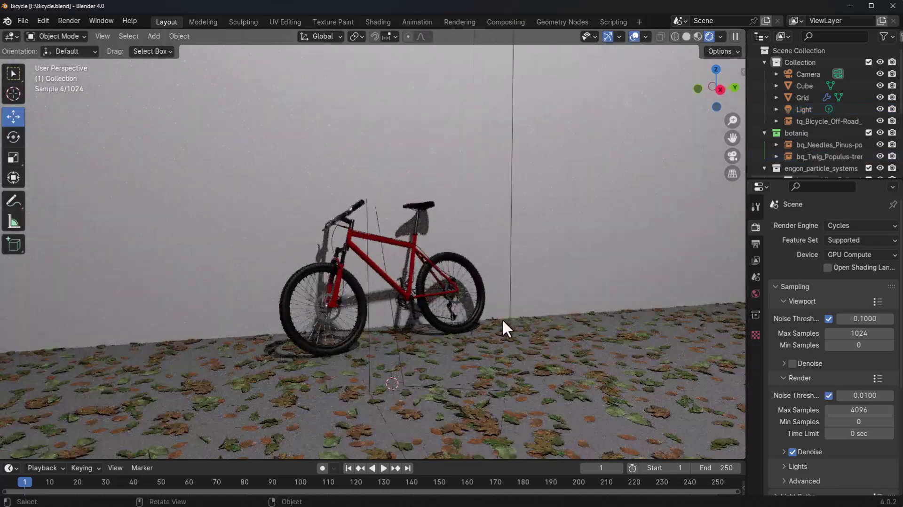
Lower the point light above the bicycle by about 3 m in front of the wall.
scroll(501, 318, down, 6)
middle_drag(495, 300, 486, 411)
scroll(486, 325, down, 5)
click(398, 173)
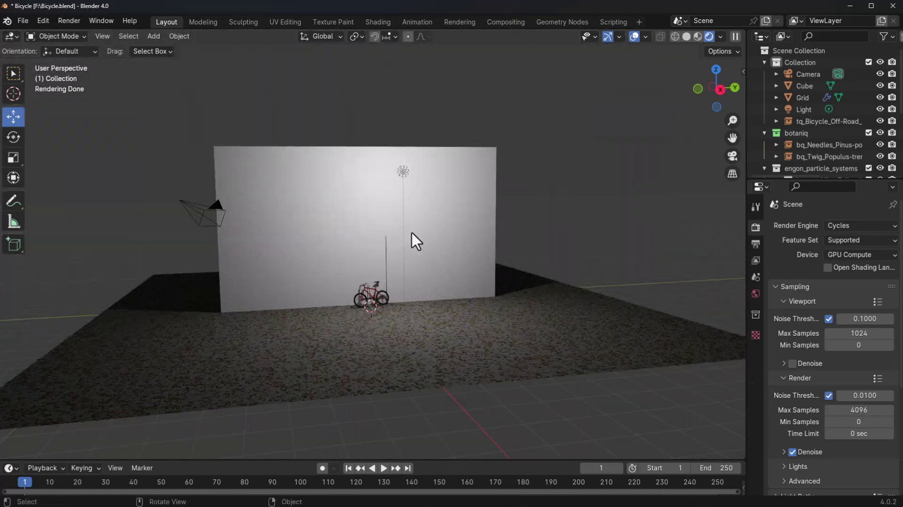
middle_drag(412, 233, 440, 208)
drag(421, 143, 428, 239)
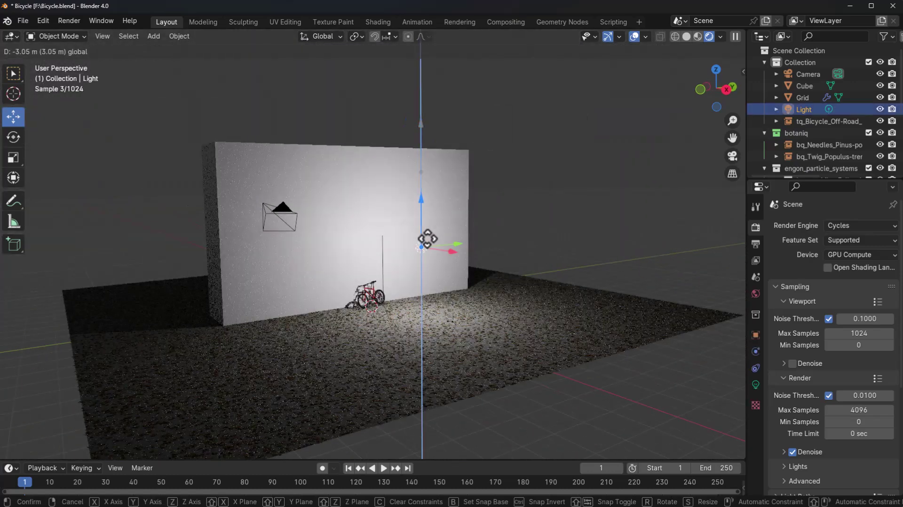
click(436, 269)
scroll(429, 298, up, 8)
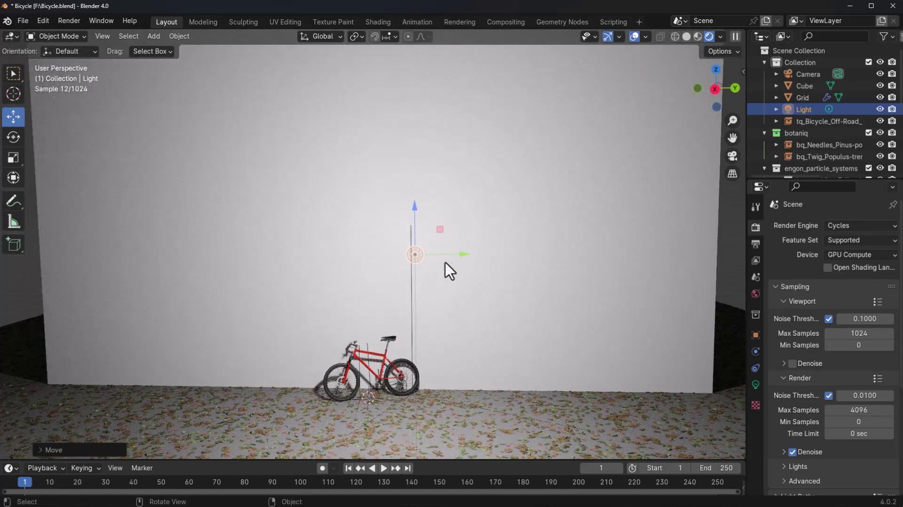
middle_drag(468, 282, 520, 365)
middle_drag(461, 368, 467, 362)
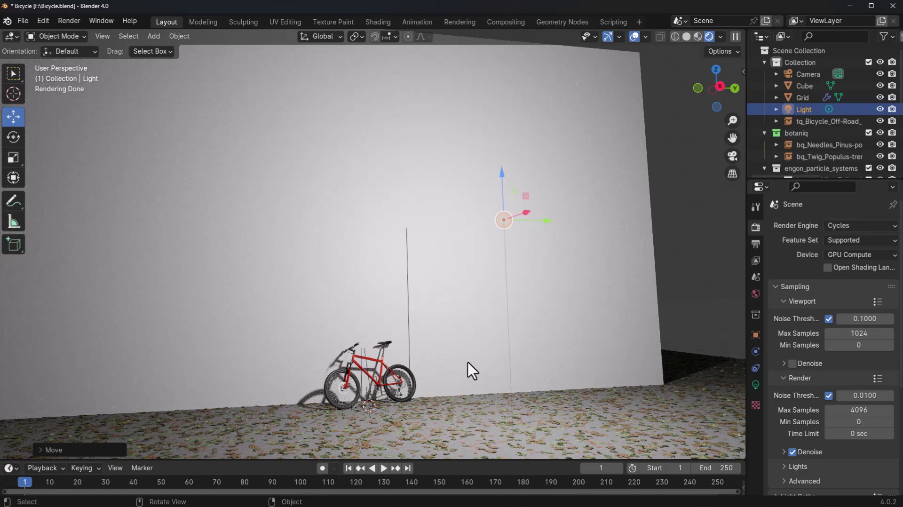
Set the point light's power to 99.1 W through the Light Control pie menu.
ctrl+click(467, 362)
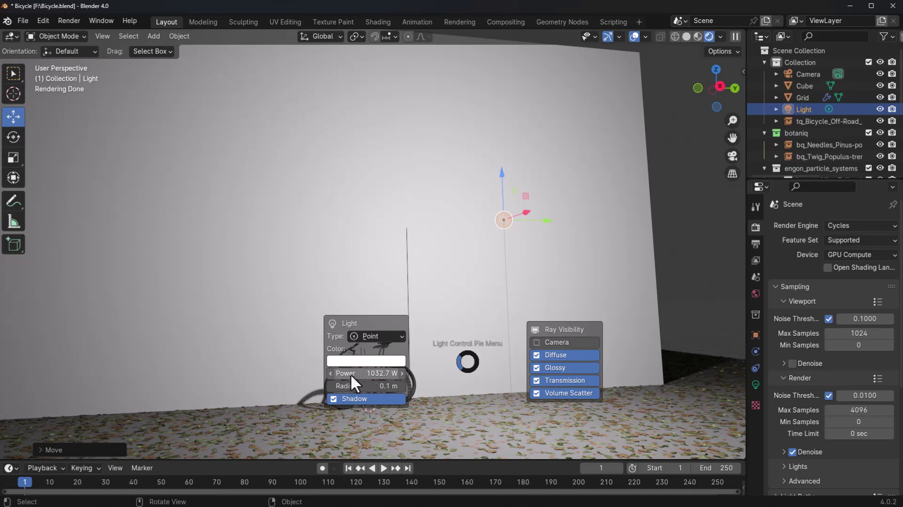
drag(379, 373, 334, 372)
ctrl+click(482, 323)
click(481, 324)
Change the point light's color to a reddish tone.
ctrl+click(489, 325)
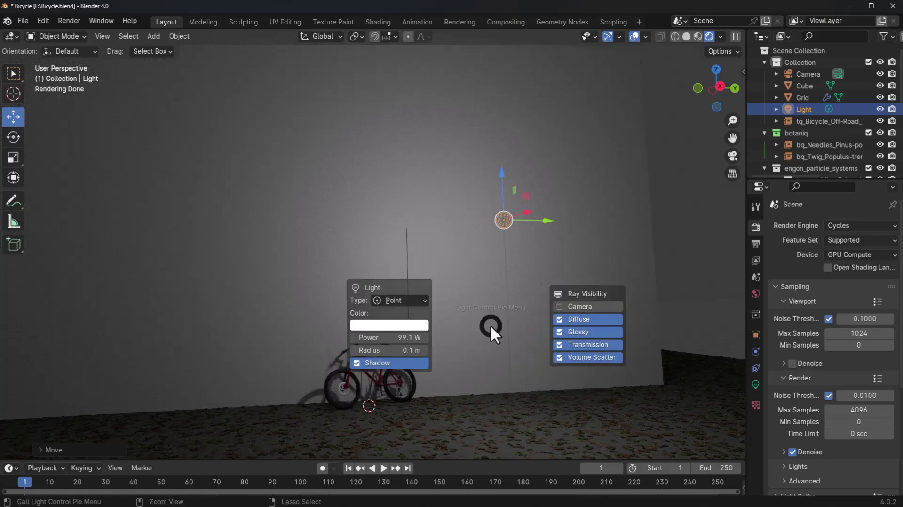
click(371, 324)
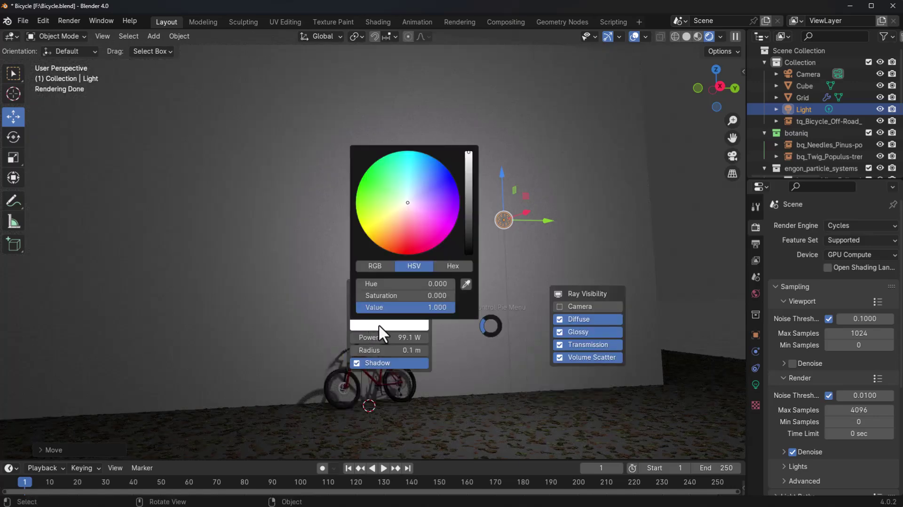
click(420, 244)
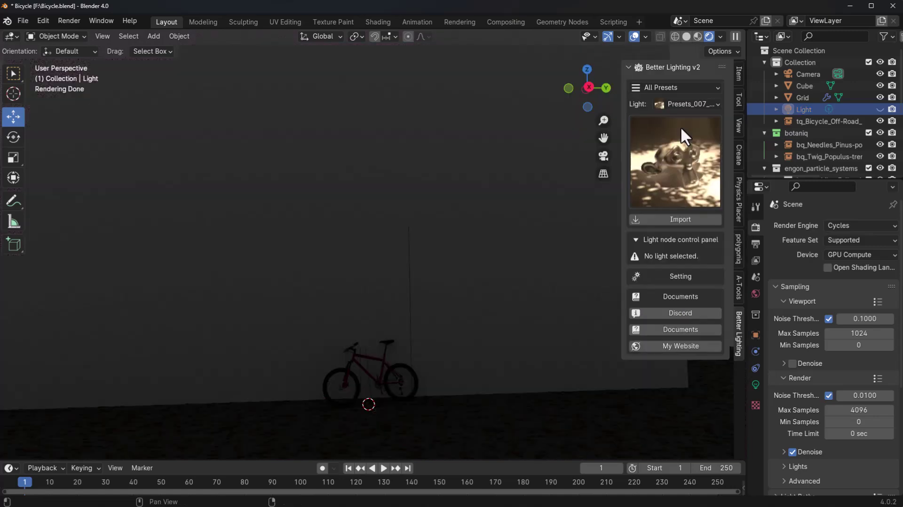
Import the Presets_007_Default light preset and place it above the bicycle.
click(692, 151)
click(690, 216)
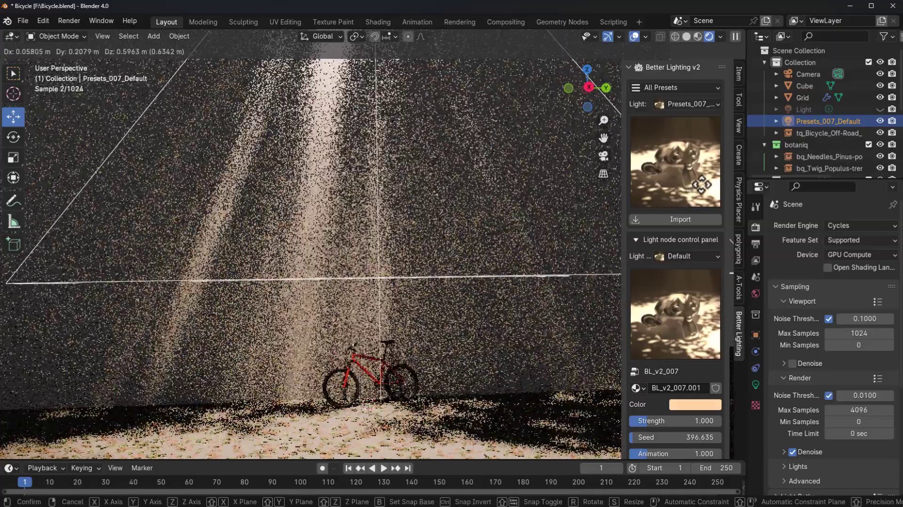
click(515, 346)
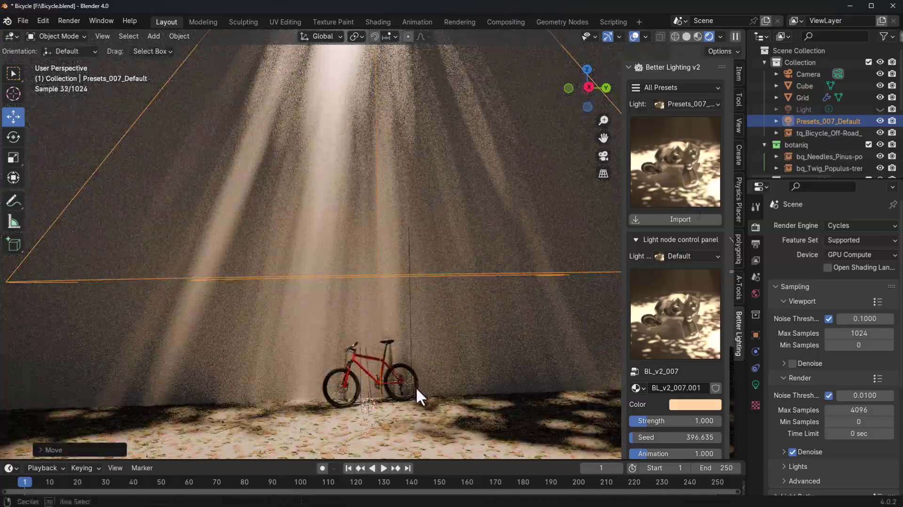
Set the Presets_007_Default light's strength to 0.548 through the Light Control pie menu.
middle_drag(416, 386, 451, 283)
scroll(438, 289, up, 7)
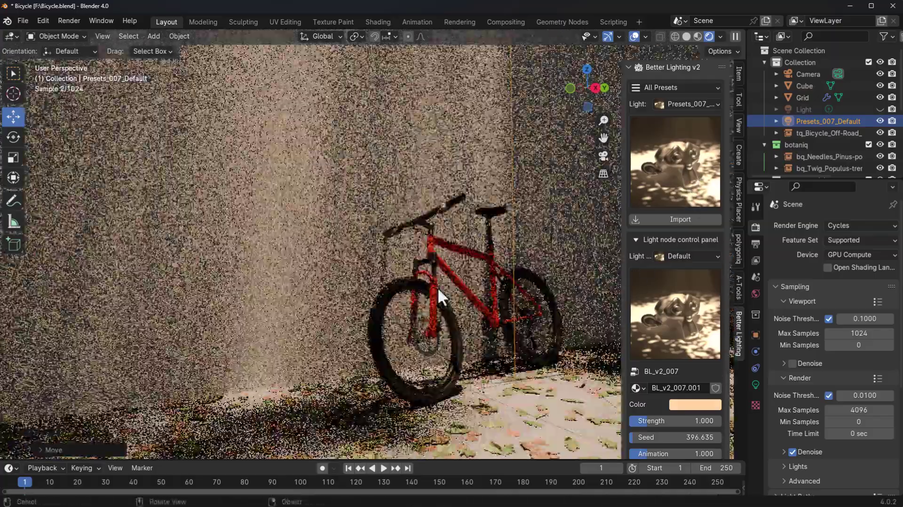
shift+middle_drag(441, 321, 443, 326)
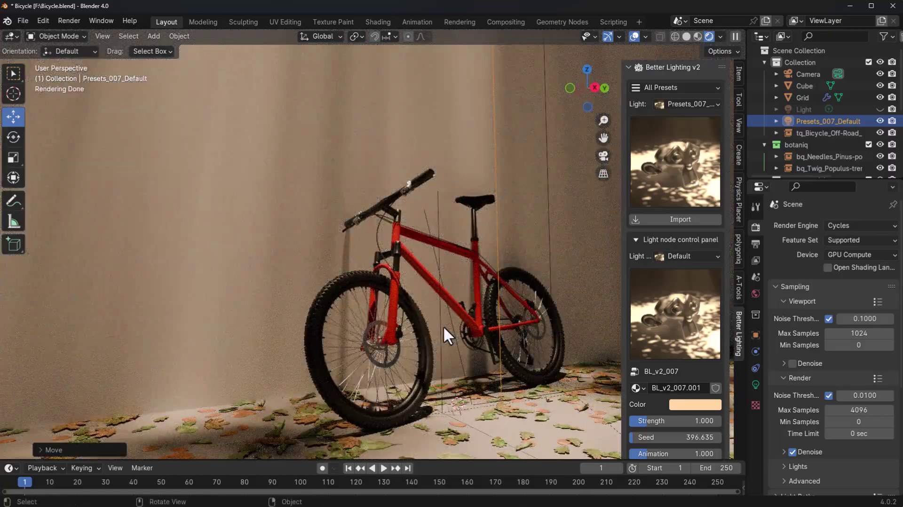
ctrl+click(433, 273)
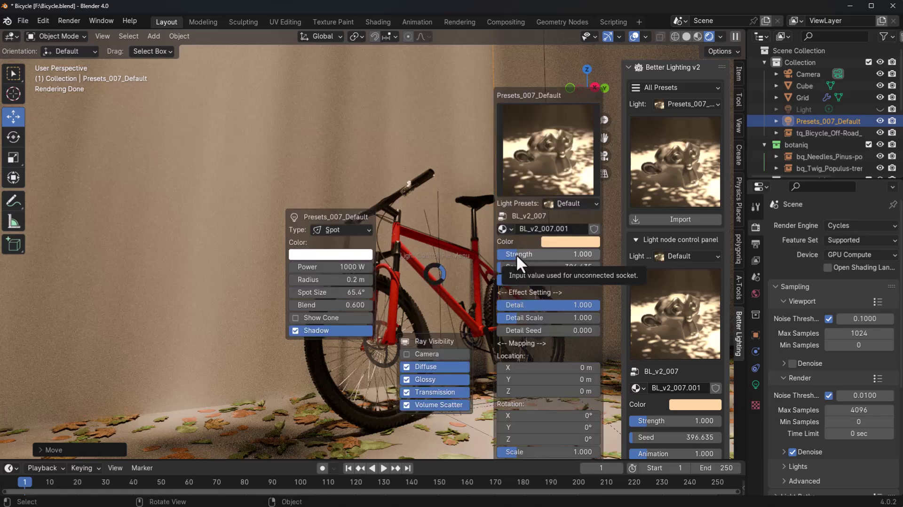
drag(515, 253, 506, 254)
Change the Presets_007_Default light's color to a pale cream yellow and adjust its Detail Scale.
ctrl+click(444, 238)
click(572, 208)
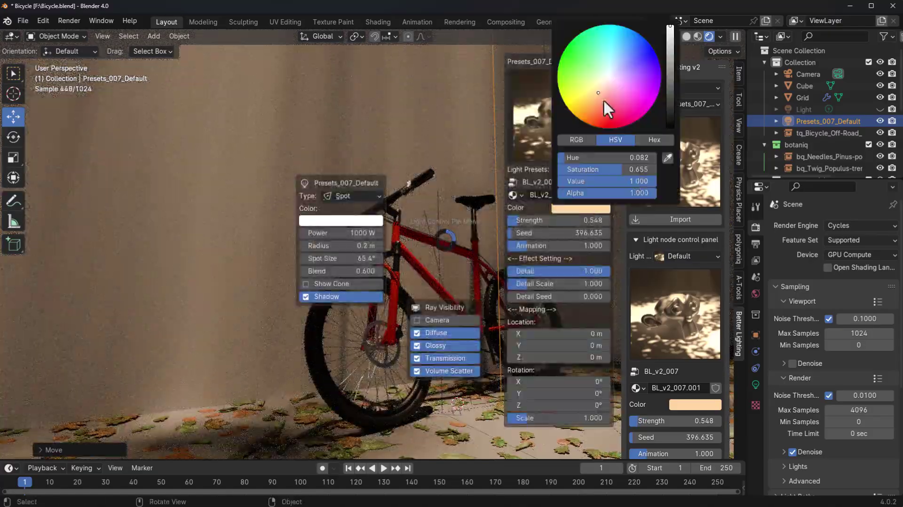
drag(603, 99, 601, 85)
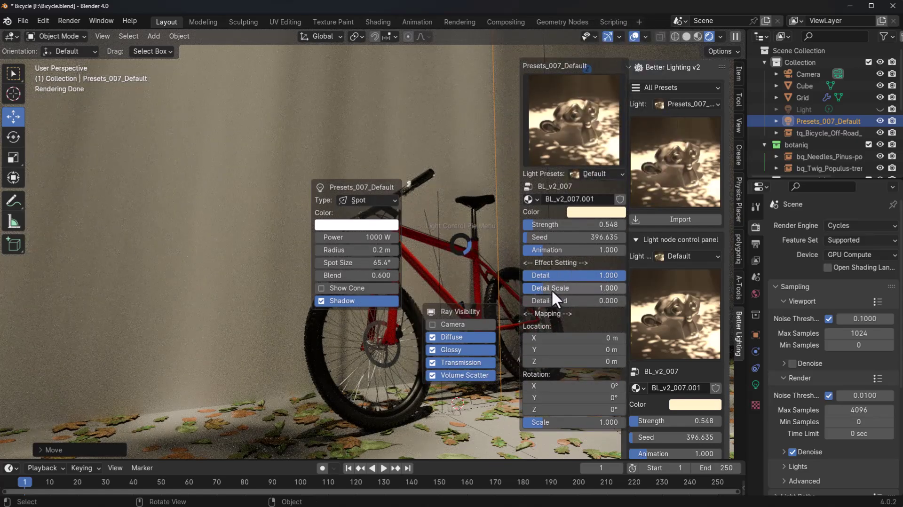
drag(542, 287, 560, 300)
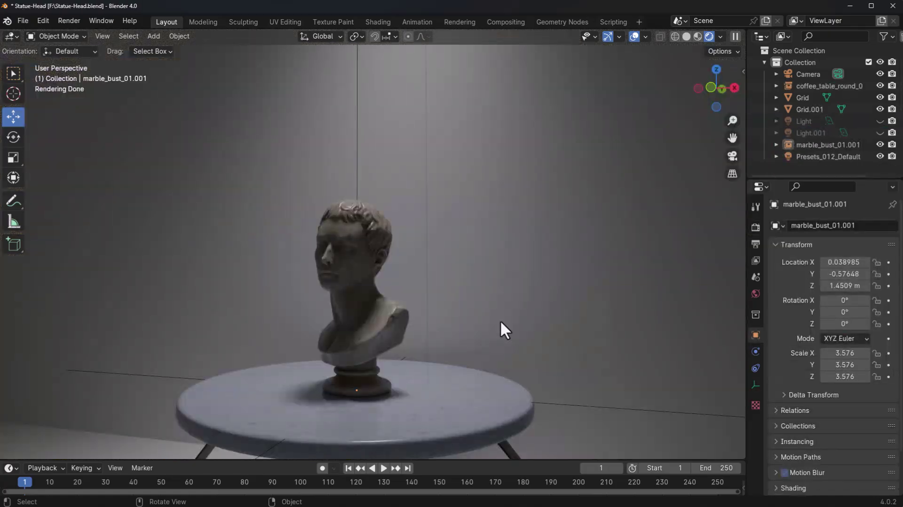
Select the Presets_012_Default light above the marble bust and shift it slightly along the X axis.
middle_drag(498, 318, 433, 339)
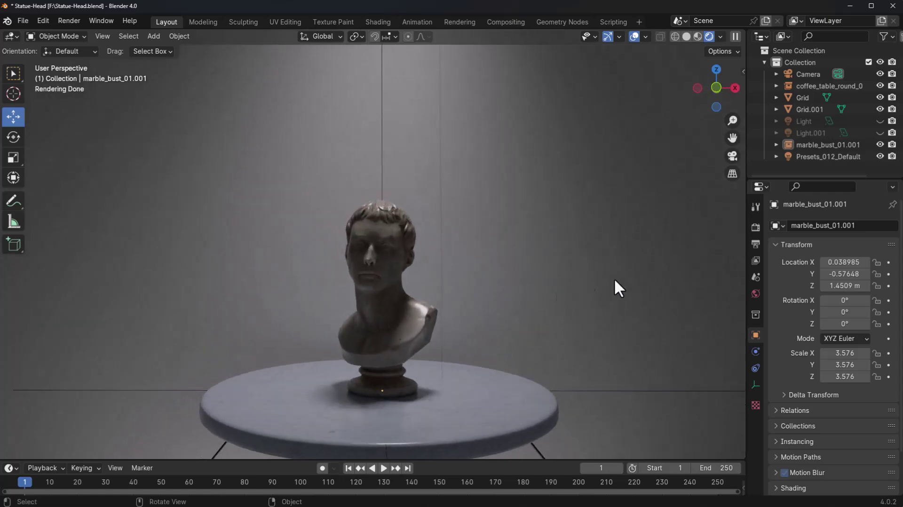
scroll(519, 259, down, 4)
scroll(519, 260, down, 5)
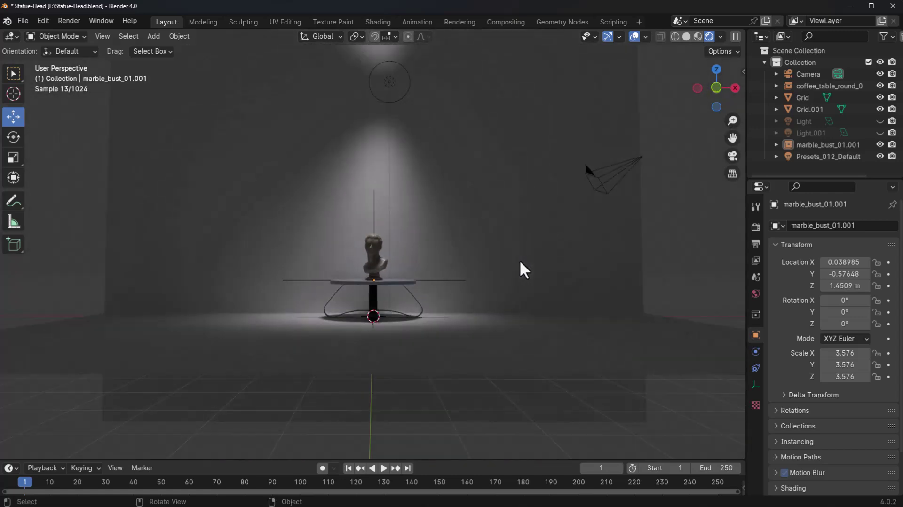
shift+middle_drag(453, 238, 442, 271)
click(394, 127)
drag(435, 125, 424, 125)
Unhide the two area lights, Light.001 and Light, in the statue scene.
scroll(400, 205, up, 3)
scroll(400, 204, up, 1)
scroll(399, 205, down, 2)
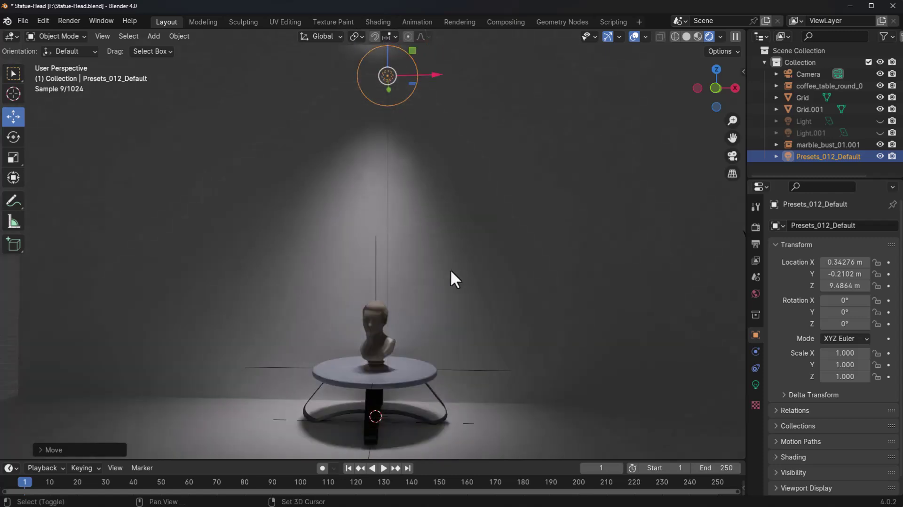
shift+middle_drag(450, 270, 456, 270)
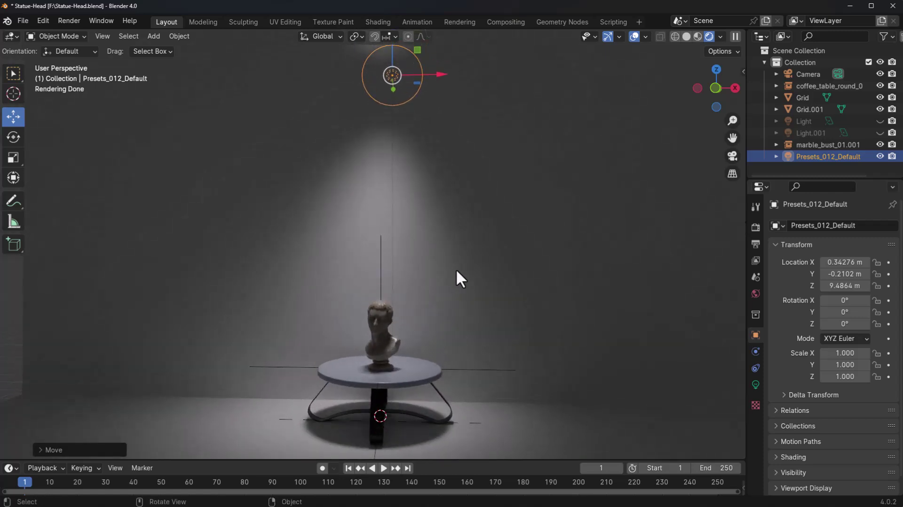
click(880, 133)
click(878, 124)
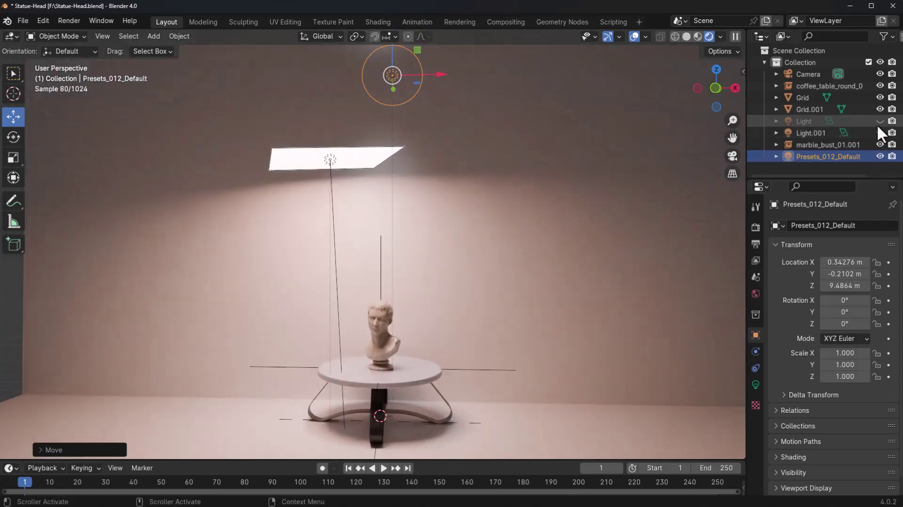
Disable Diffuse ray visibility for the Light.001 area light above the bust.
click(533, 242)
mouse_move(534, 244)
middle_down()
mouse_move(544, 259)
mouse_move(517, 250)
middle_up()
click(340, 201)
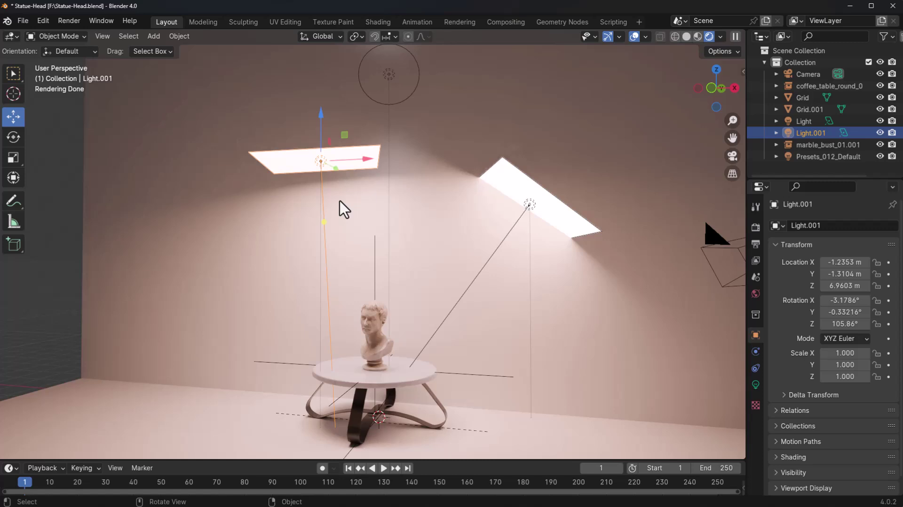
ctrl+click(320, 185)
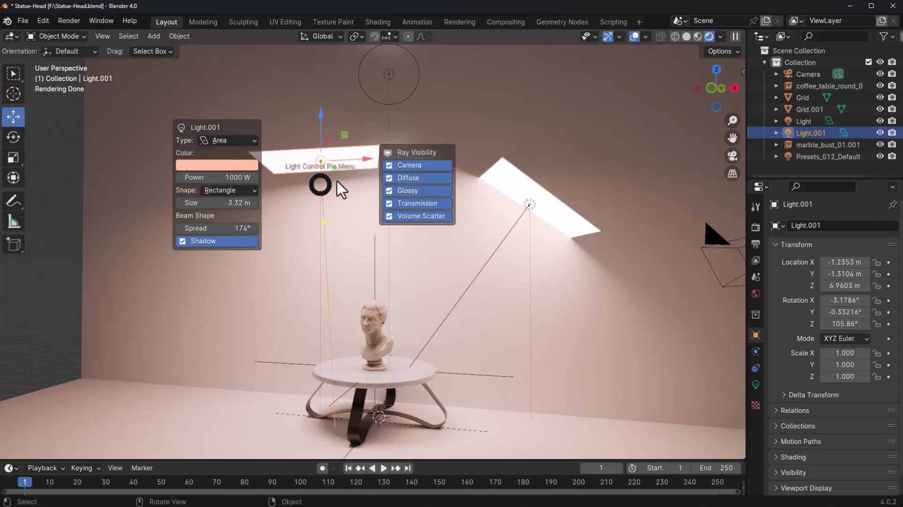
click(402, 176)
Disable Diffuse ray visibility for the tilted area light named Light.
click(533, 204)
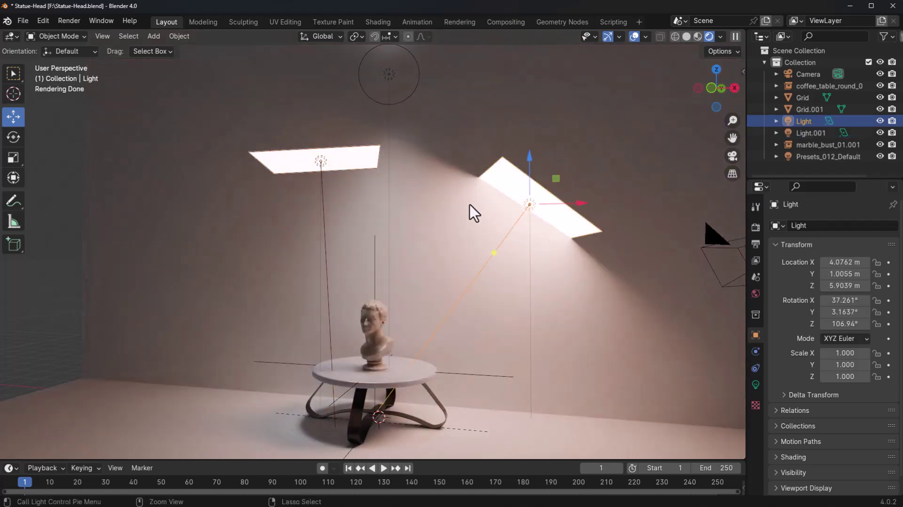
key(shift+alt+l)
click(566, 198)
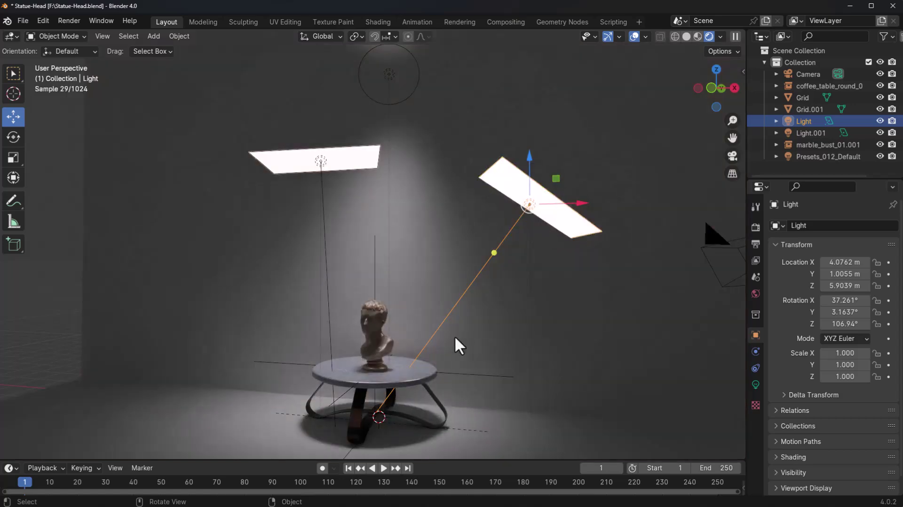
Examine the reflections of the area lights on the bust and table from close up and farther away.
shift+middle_drag(421, 355, 459, 289)
scroll(458, 289, up, 3)
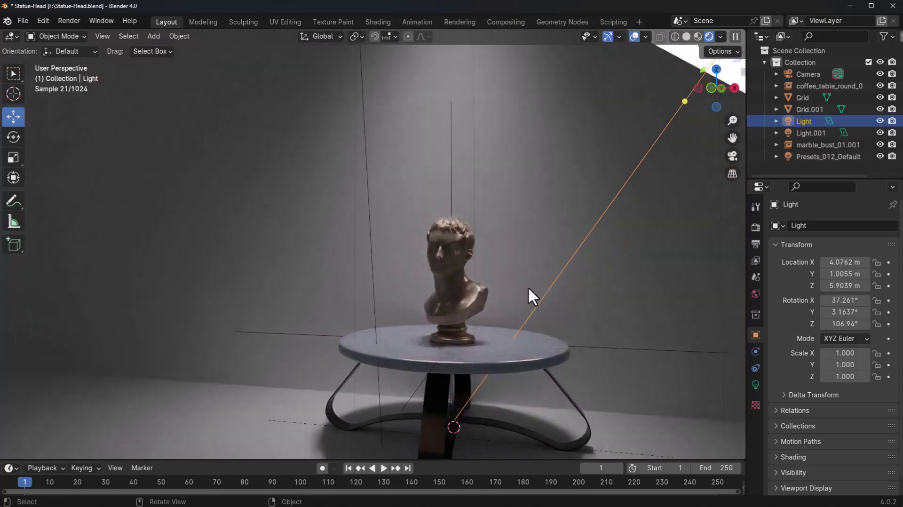
shift+middle_drag(516, 250, 402, 93)
scroll(402, 149, down, 5)
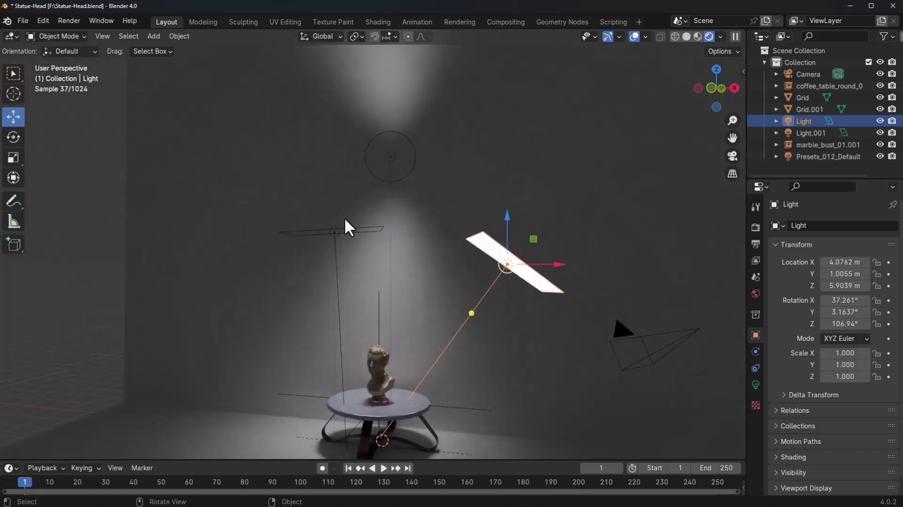
shift+middle_drag(394, 280, 425, 176)
scroll(424, 290, up, 7)
shift+middle_drag(479, 300, 393, 266)
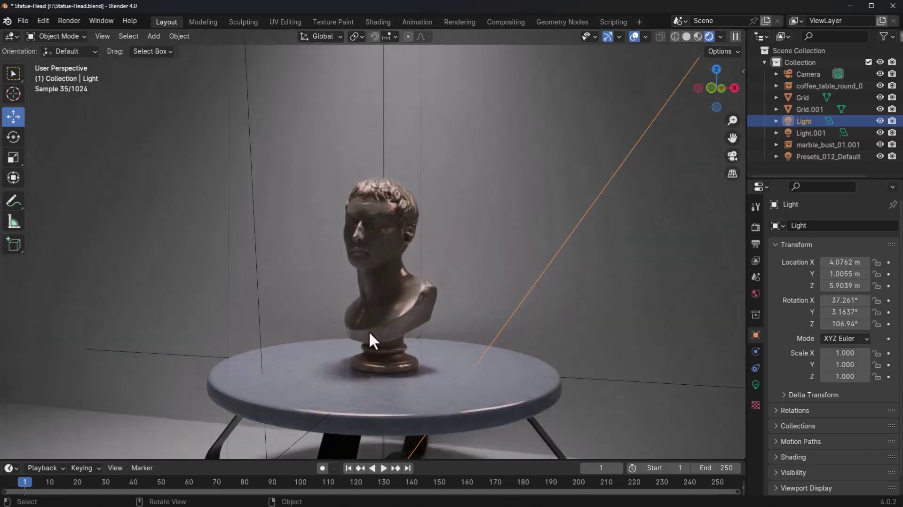
scroll(404, 247, down, 3)
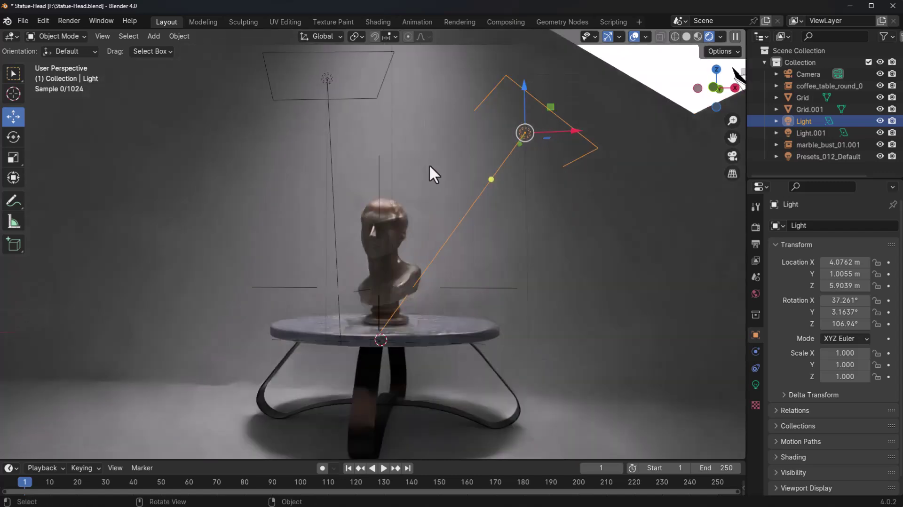
scroll(458, 174, up, 2)
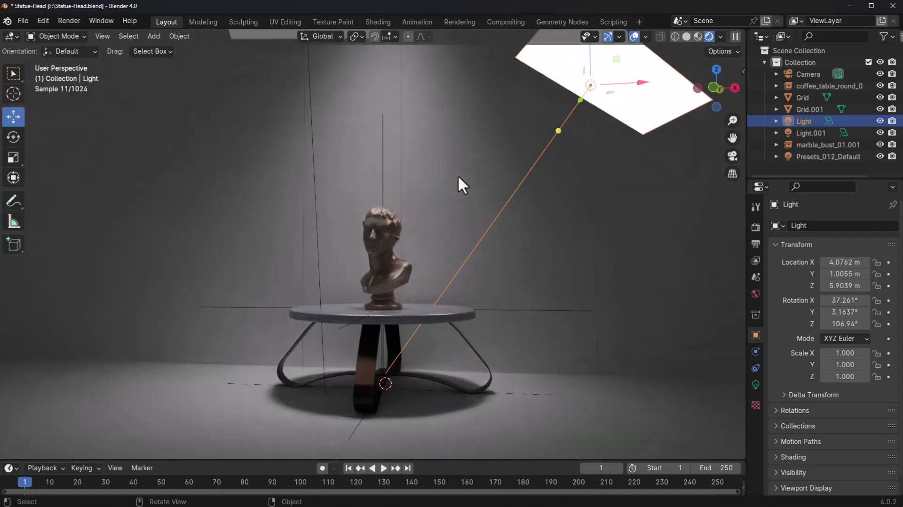
Toggle Glossy ray visibility for the area light named Light and inspect the bust up close.
ctrl+shift+click(452, 167)
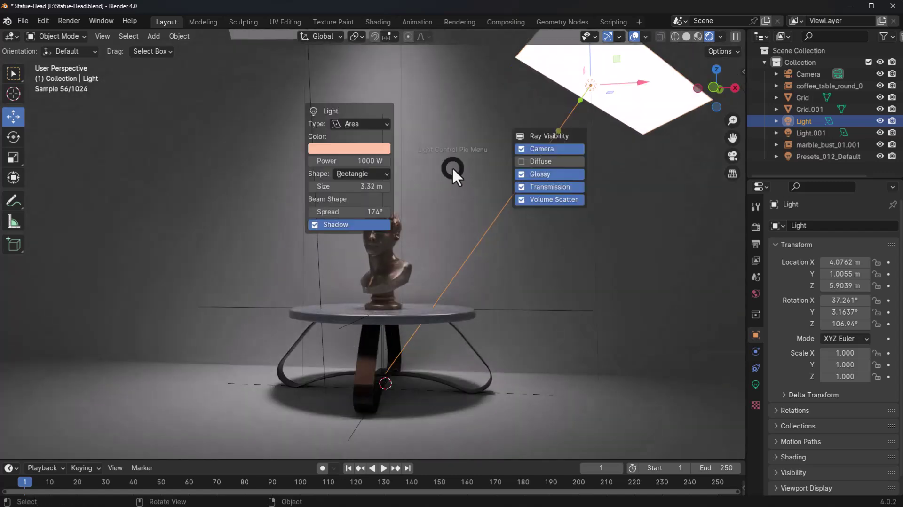
click(528, 171)
scroll(408, 260, up, 5)
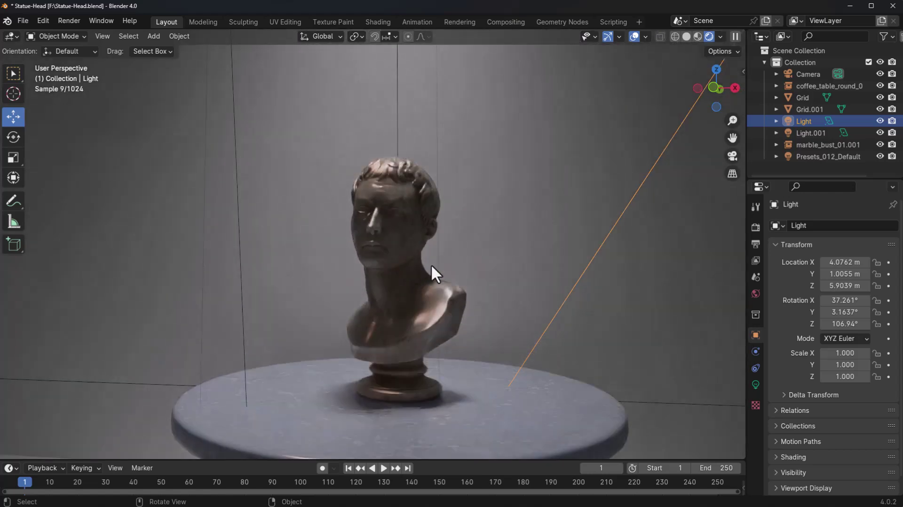
Disable Camera ray visibility for the tilted area light named Light.
click(240, 313)
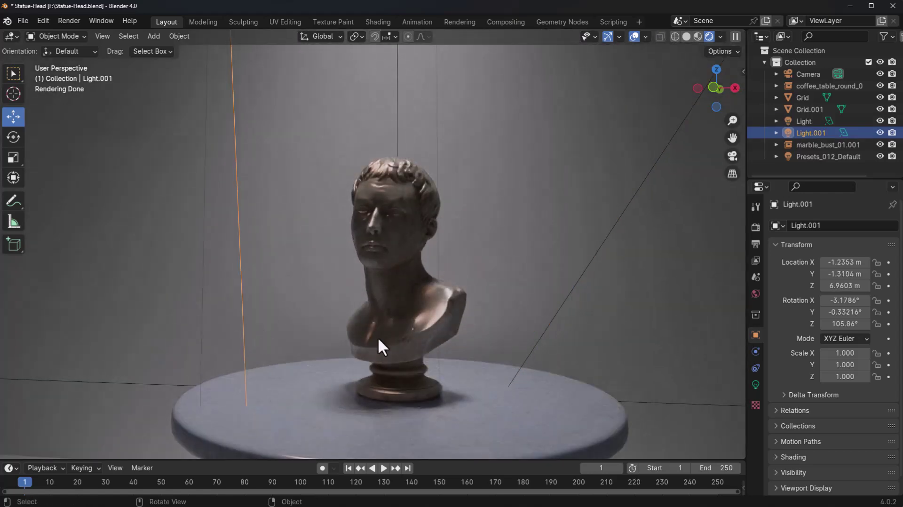
key(shift+alt+l)
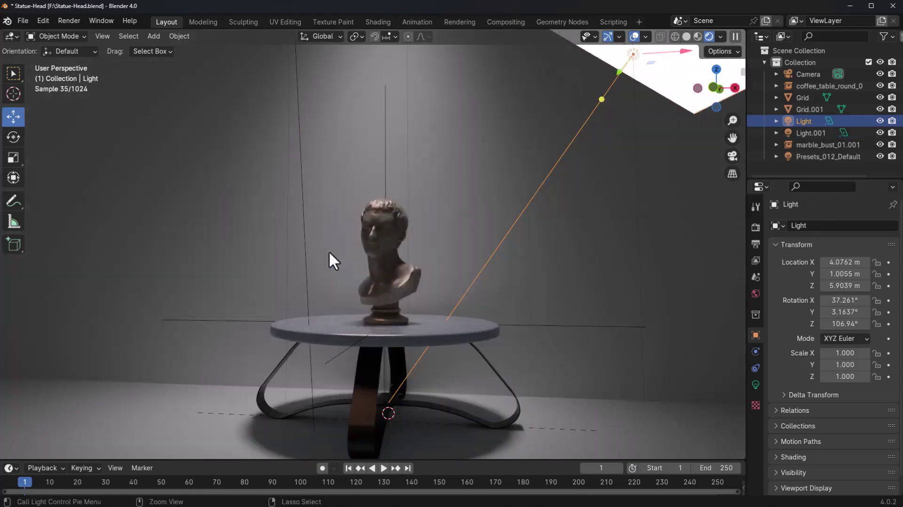
key(shift+alt+l)
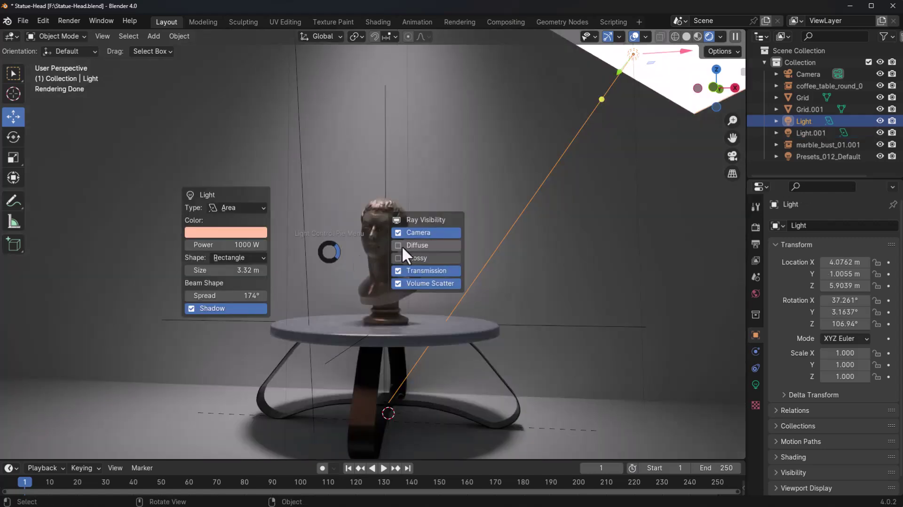
click(400, 232)
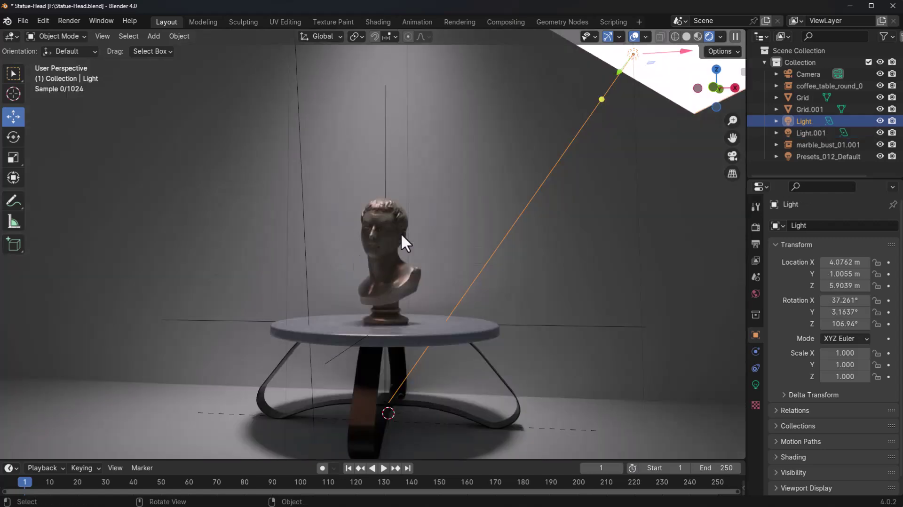
key(shift+alt+l)
click(443, 274)
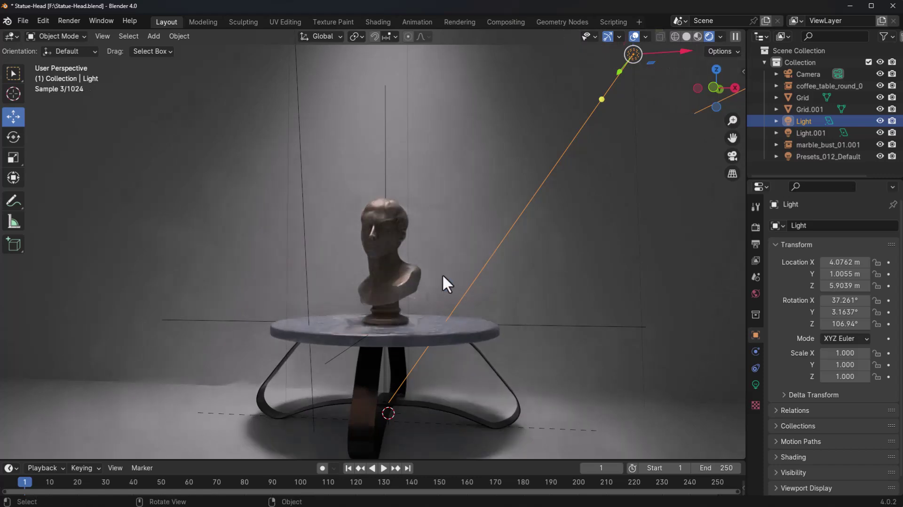
key(shift+alt+l)
click(462, 283)
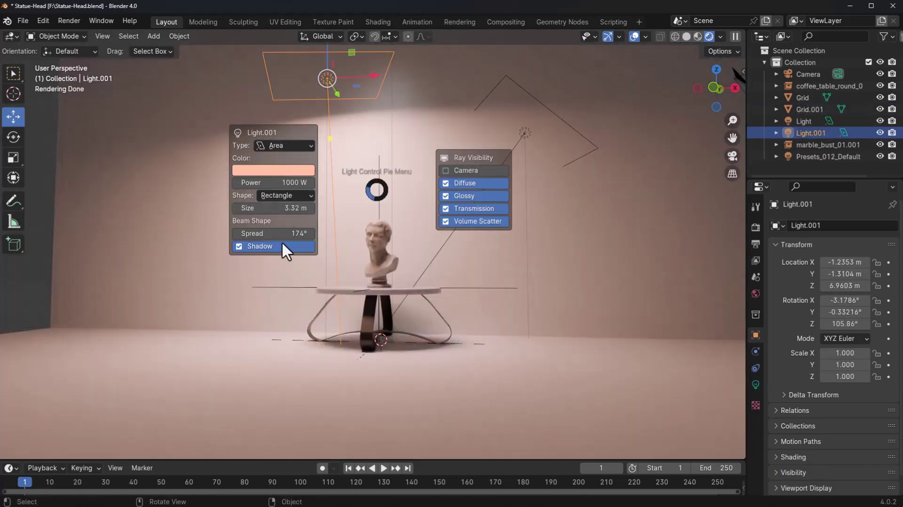
Set Light.001's beam spread to 10°, enable its Diffuse ray visibility and disable its Camera ray visibility.
click(281, 241)
key(shift+alt+l)
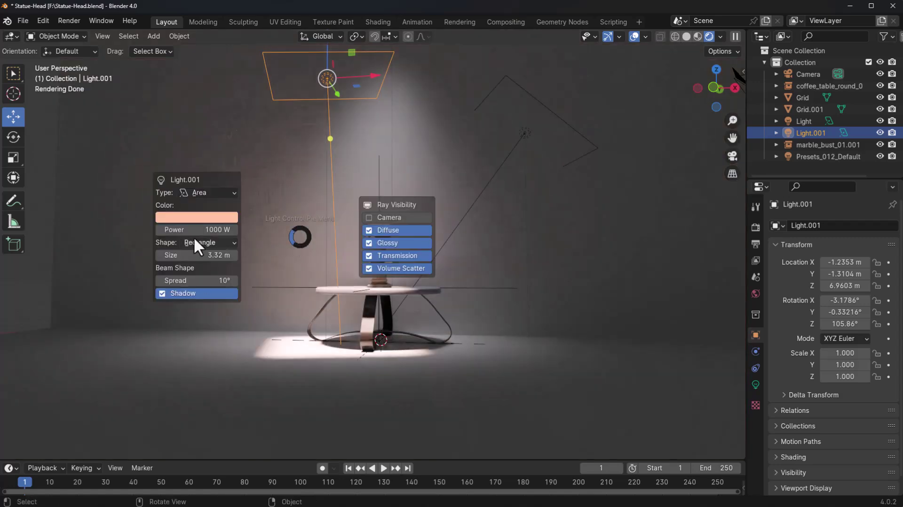
Change the colour of the Light.001 area light to blue and set its power to 100 W.
mouse_move(225, 229)
mouse_down()
mouse_move(197, 228)
mouse_move(231, 230)
mouse_up()
key(shift+alt+l)
click(205, 189)
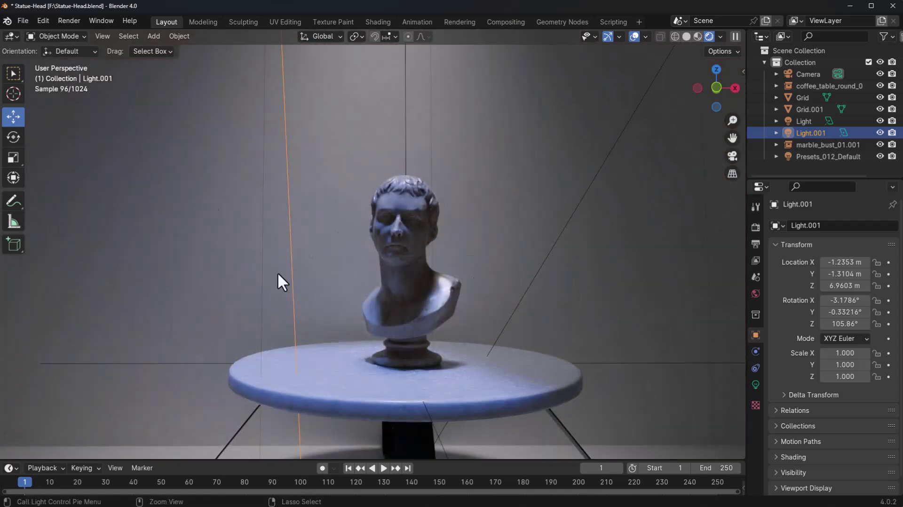
key(shift+alt+l)
click(174, 316)
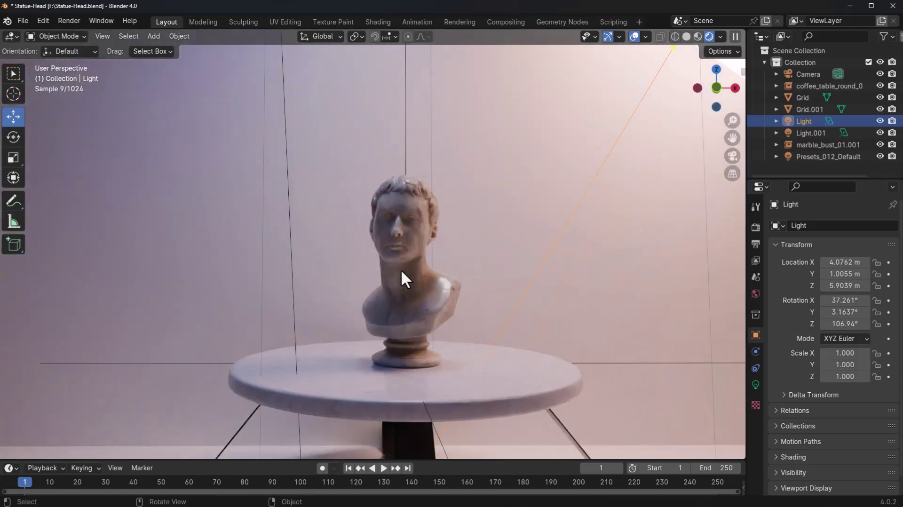
Set the area light named Light to 500 W with a 100° spread, visible only to Camera and Diffuse rays.
key(shift+alt+l)
key(shift+alt+l)
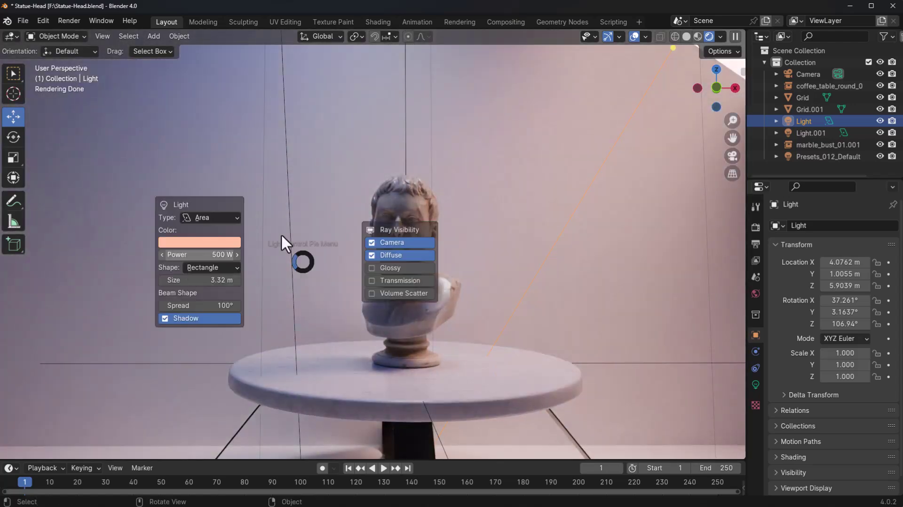
click(207, 254)
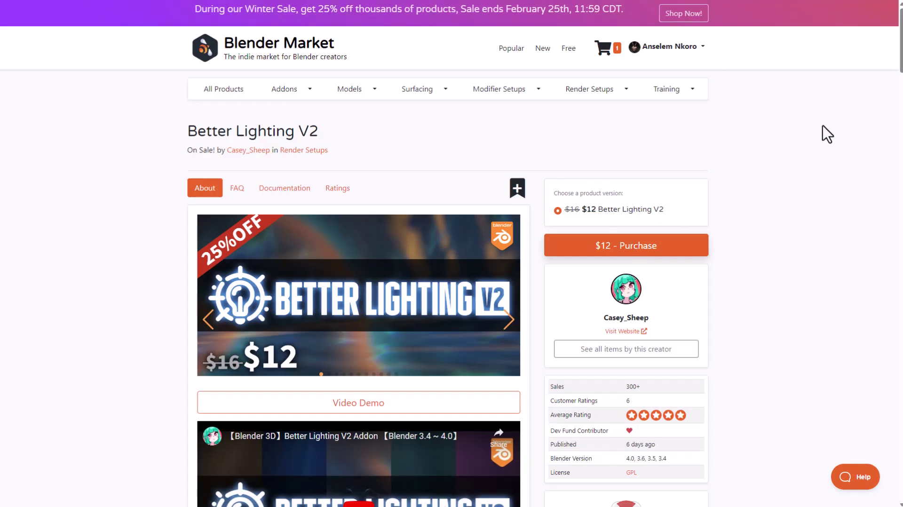
Switch to Blender Market, open the creator's page from the Better Lighting V2 product and browse their other add-ons.
scroll(808, 162, down, 20)
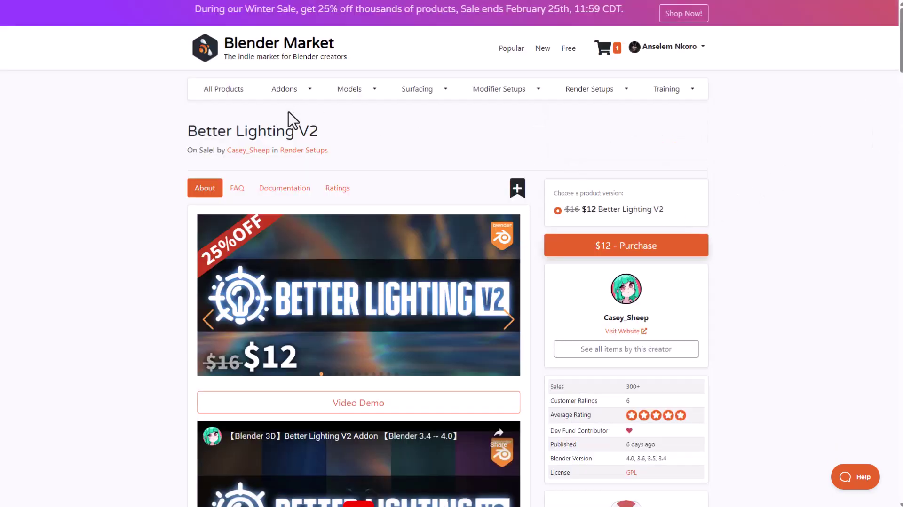
click(260, 149)
scroll(423, 197, down, 6)
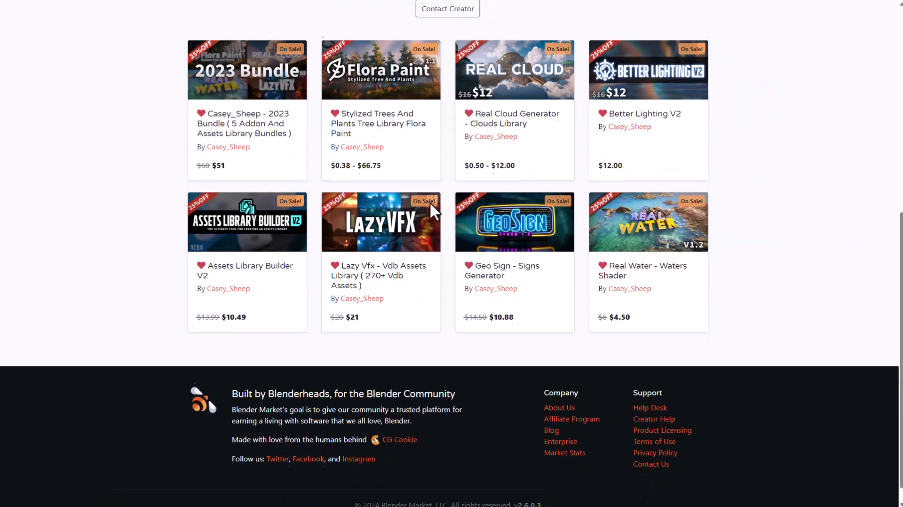
scroll(405, 231, up, 2)
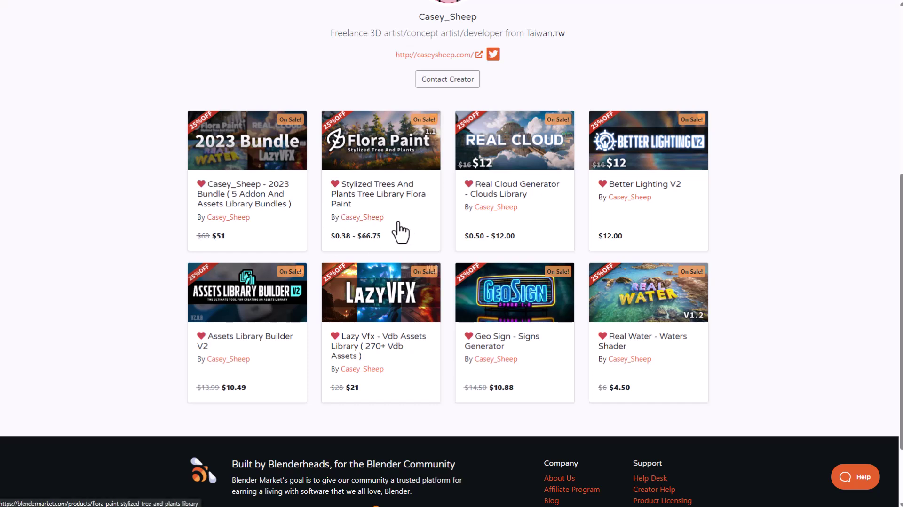
scroll(135, 353, up, 2)
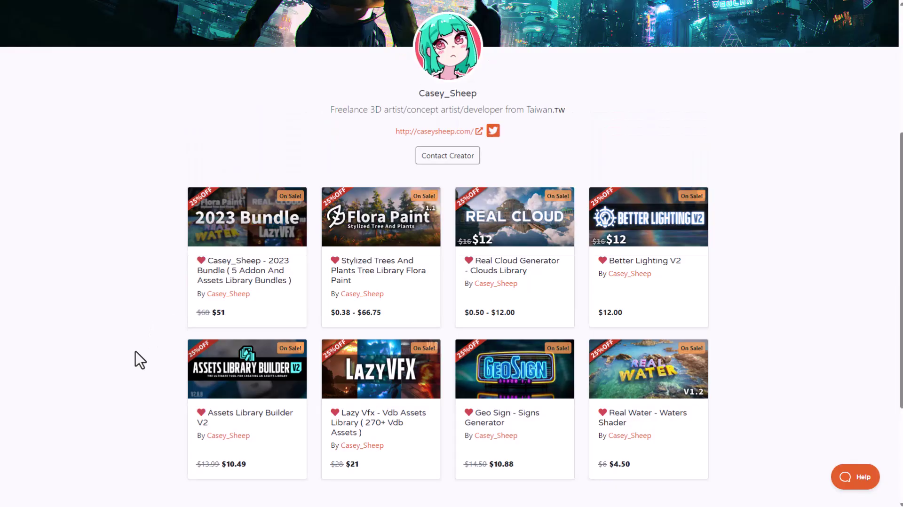